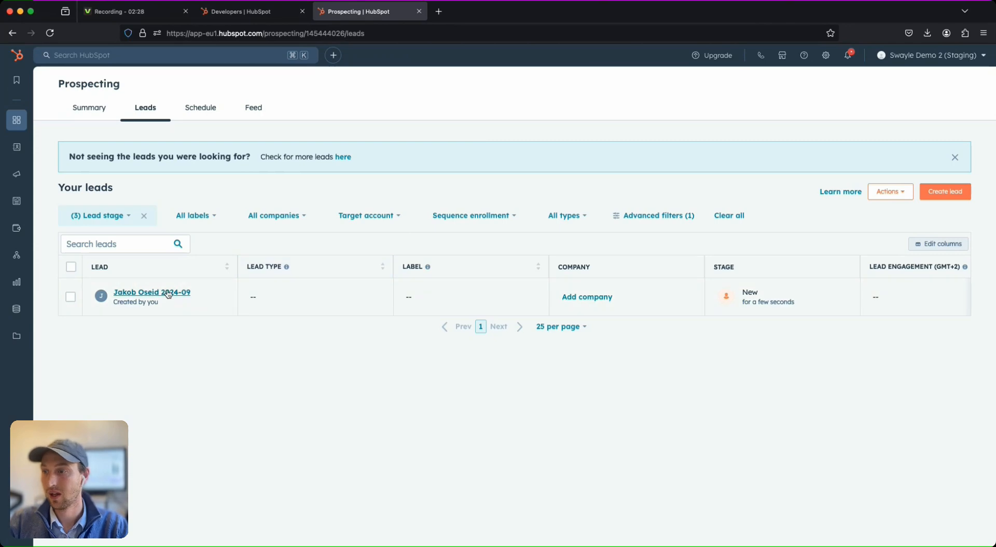
Search HubSpot for the contact by name and open their contact record.
click(180, 57)
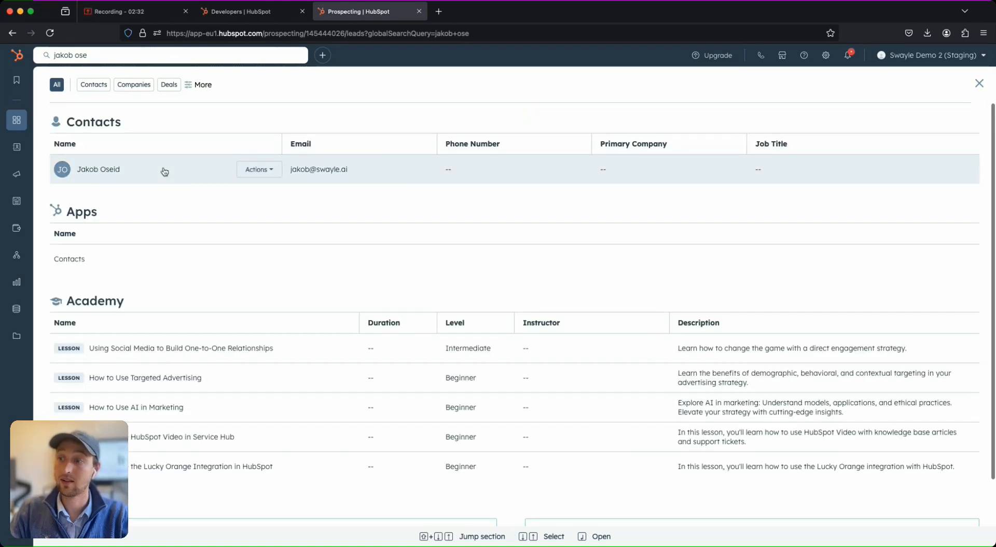
click(125, 169)
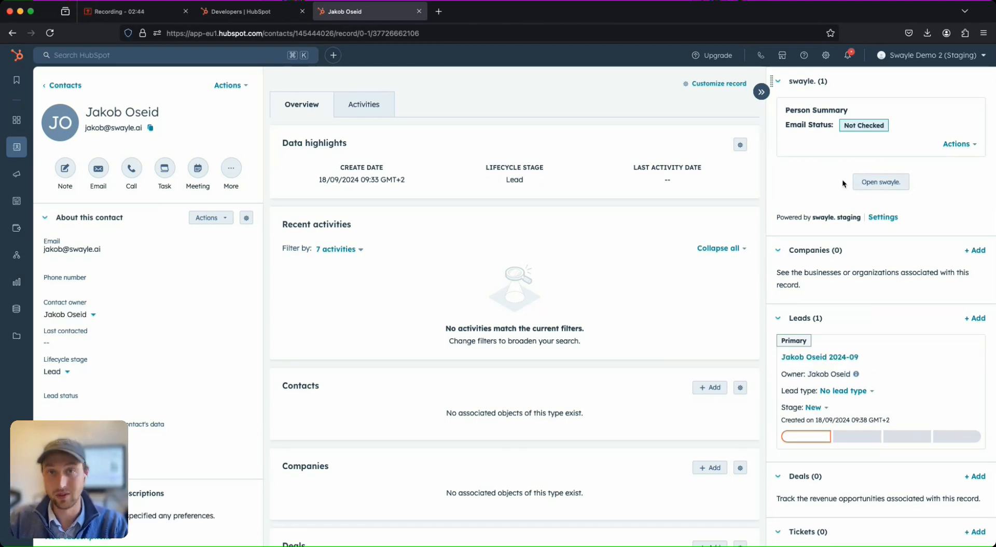
In settings, open Properties, switch to Lead properties, and start a new property.
click(826, 55)
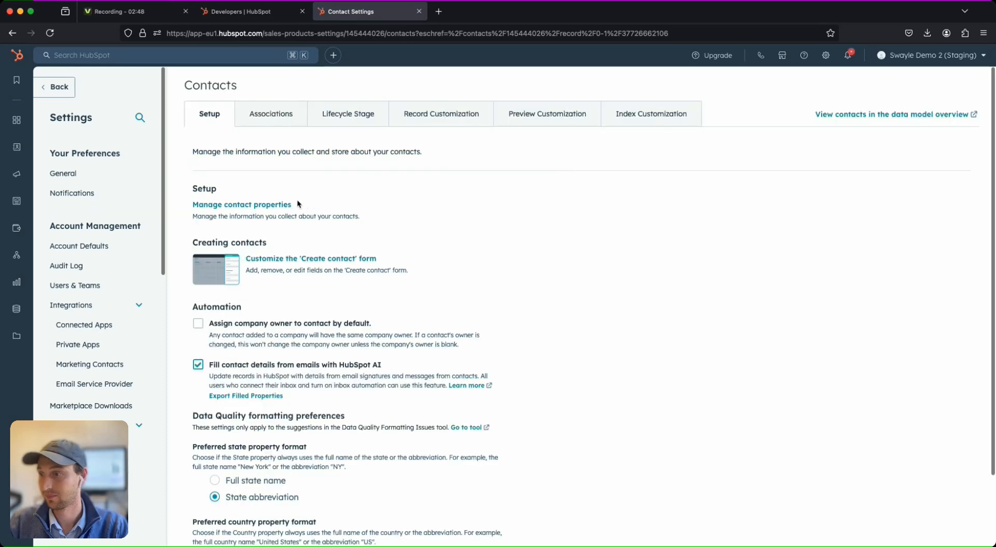
scroll(105, 327, down, 4)
scroll(88, 328, down, 1)
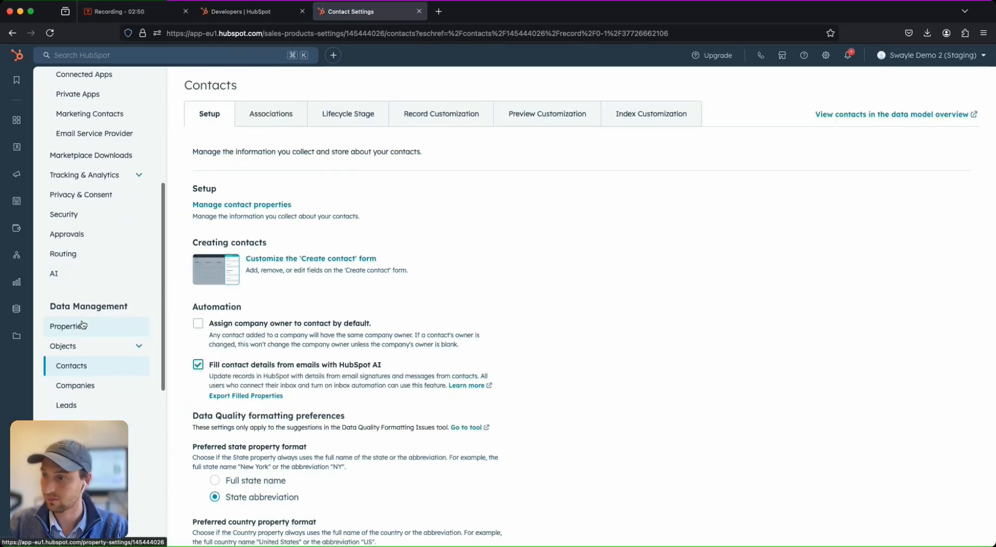
click(79, 326)
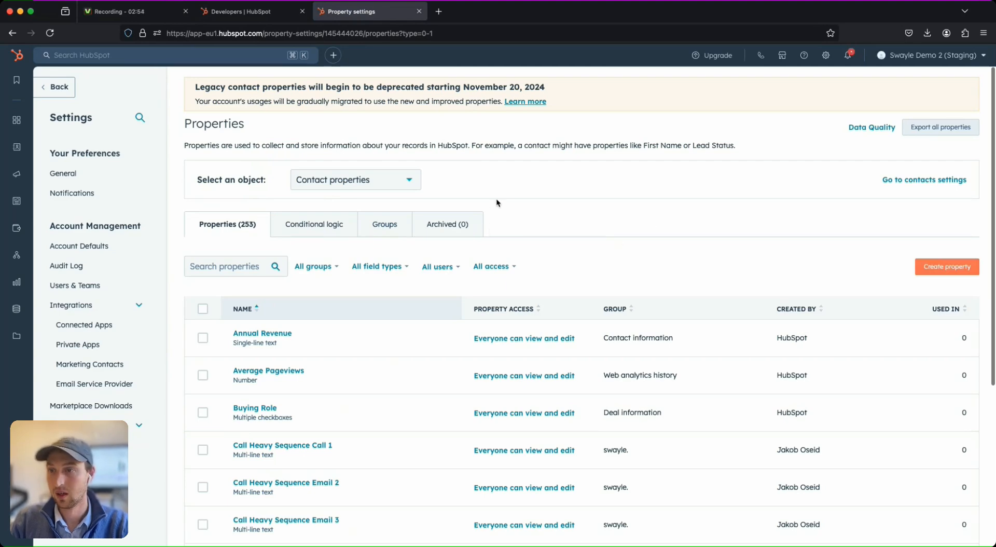
click(411, 188)
text(leafd)
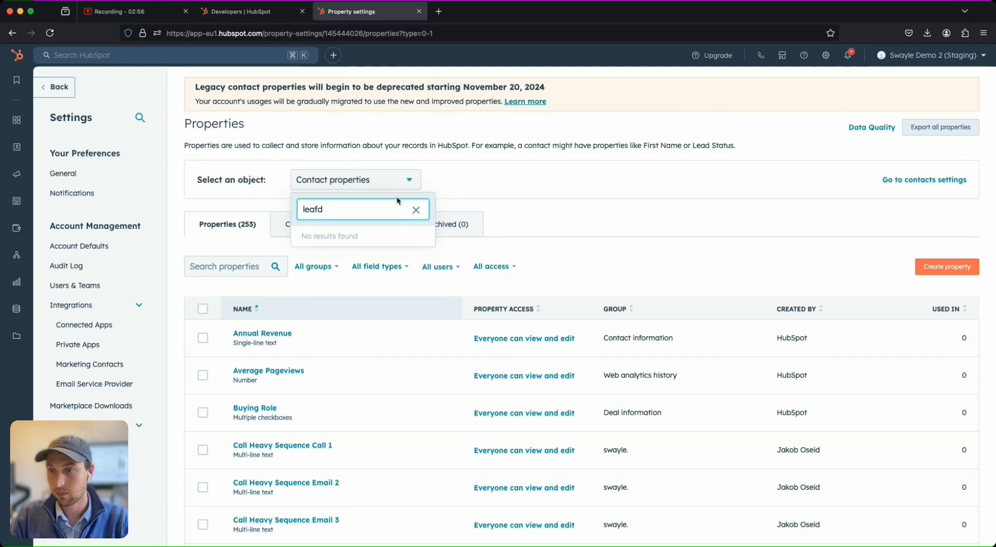
key(BackSpace)
click(374, 235)
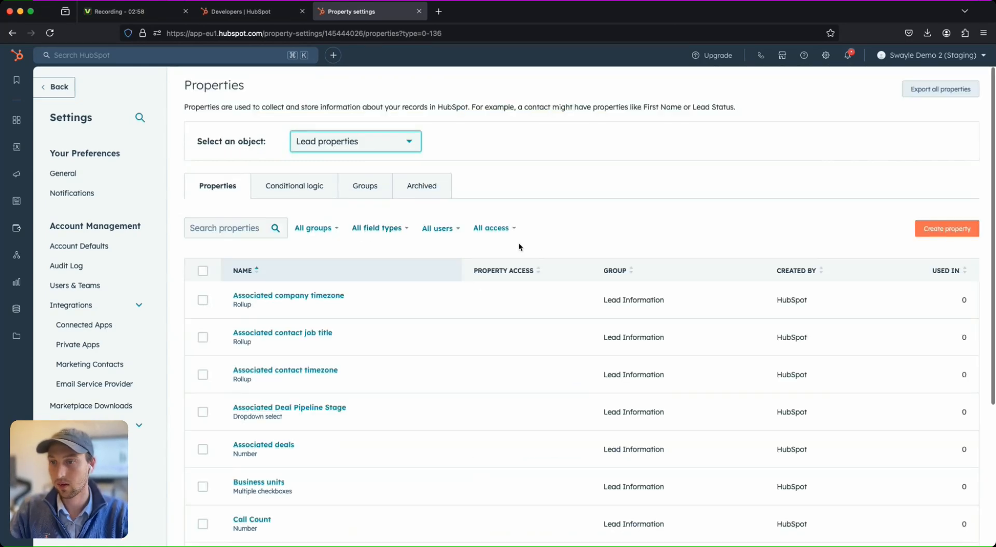
click(940, 225)
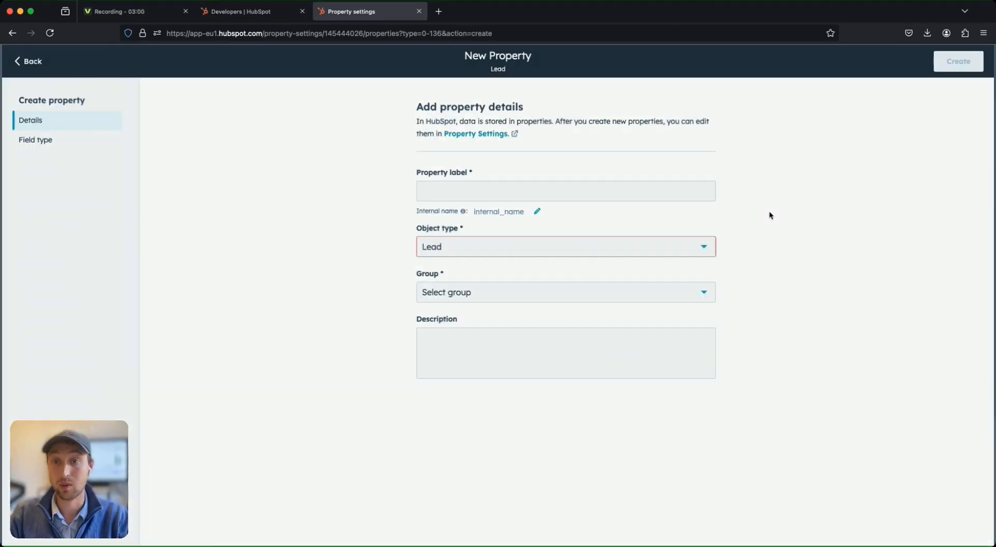
Label the new lead property 'Start Swayle' in the Lead Information group, with a description.
click(539, 195)
text(Start )
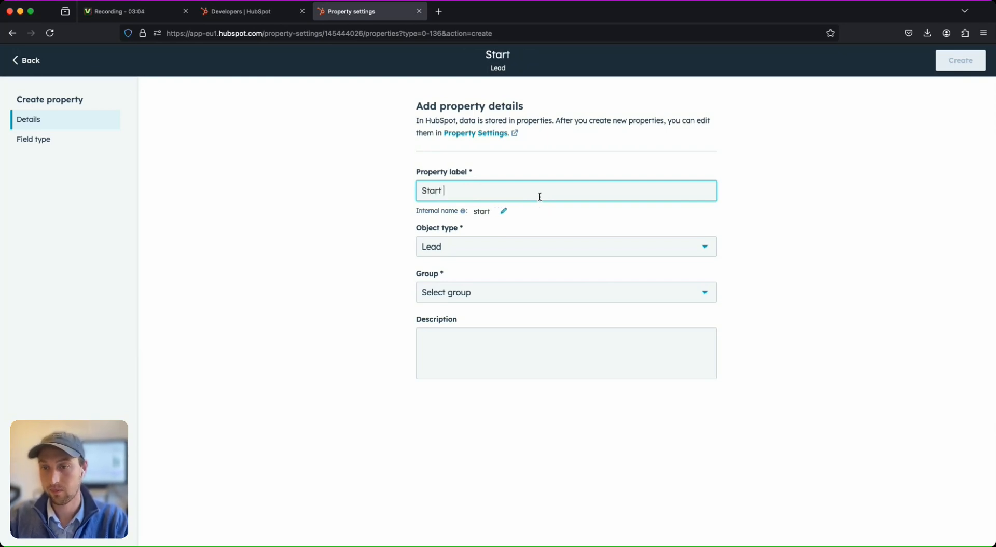
text(Swayle)
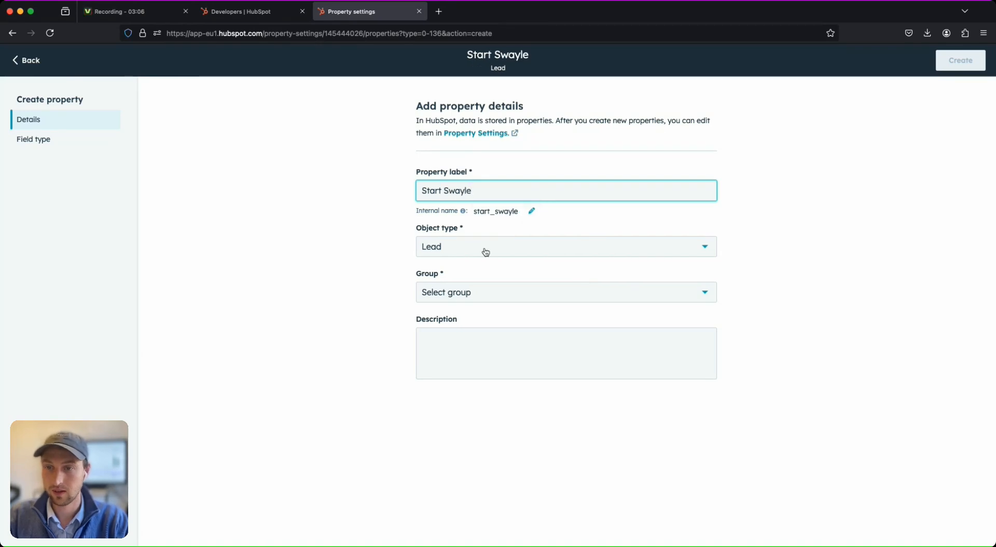
click(484, 301)
click(477, 319)
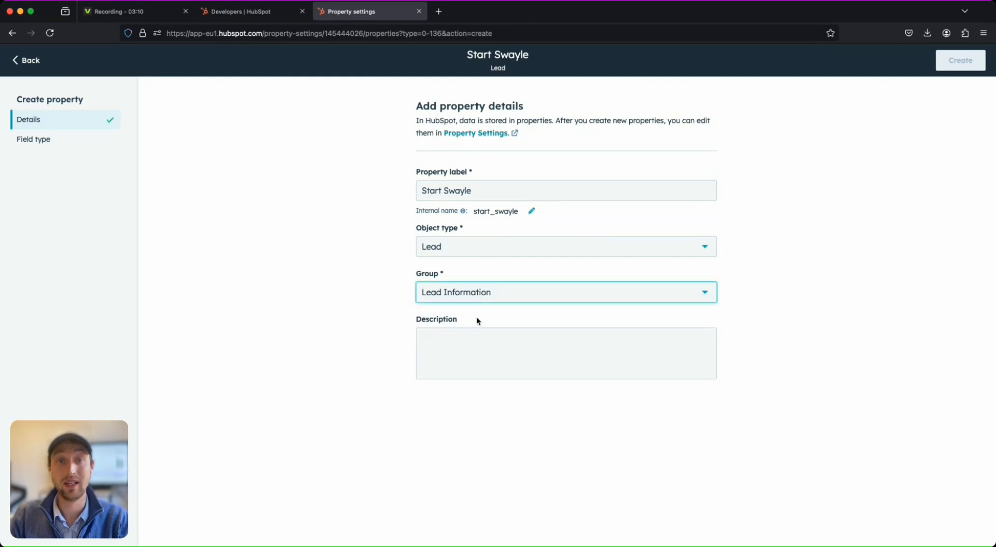
click(473, 335)
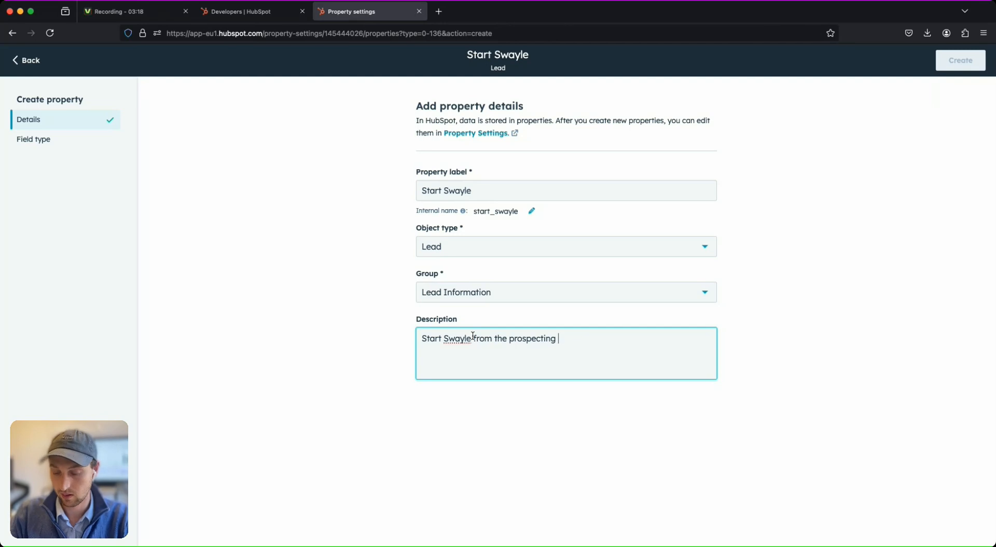
click(333, 327)
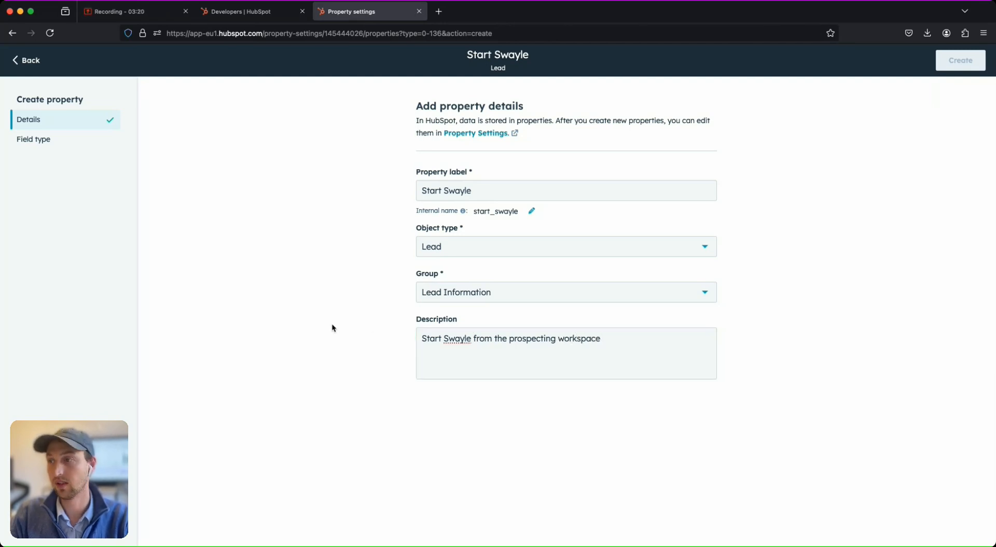
click(66, 146)
Make Start Swayle a Dropdown select with options Yes and No, and create it.
click(491, 170)
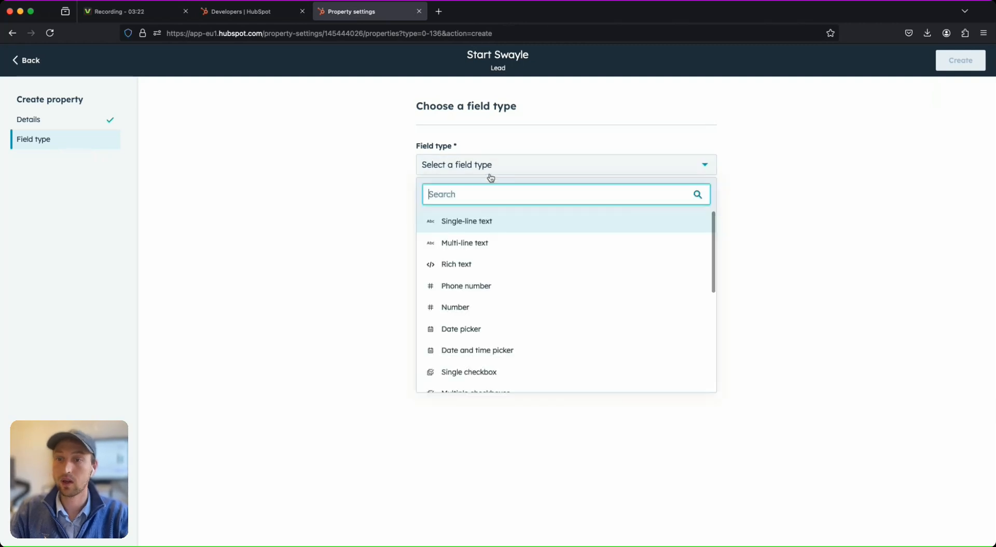
scroll(507, 306, down, 3)
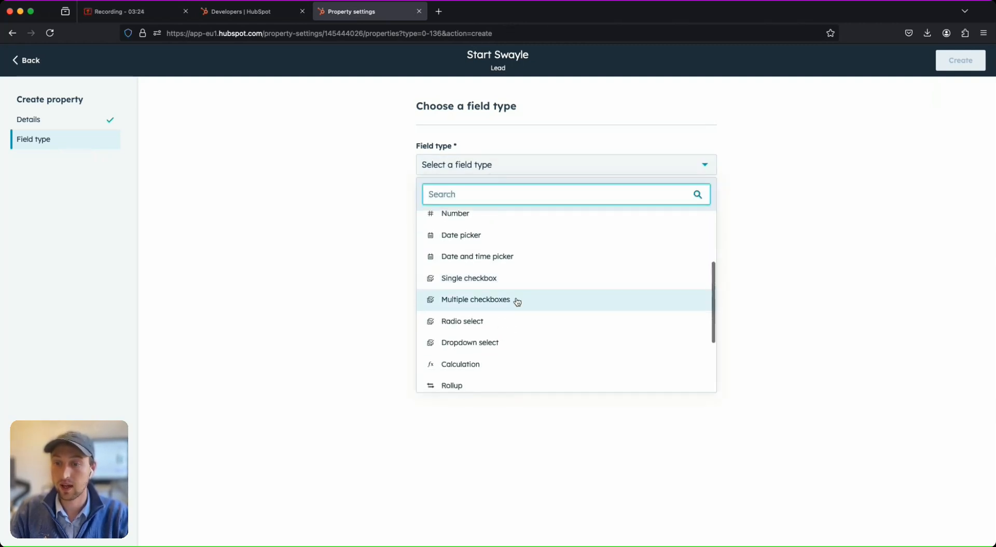
click(500, 342)
click(466, 310)
text(Yes)
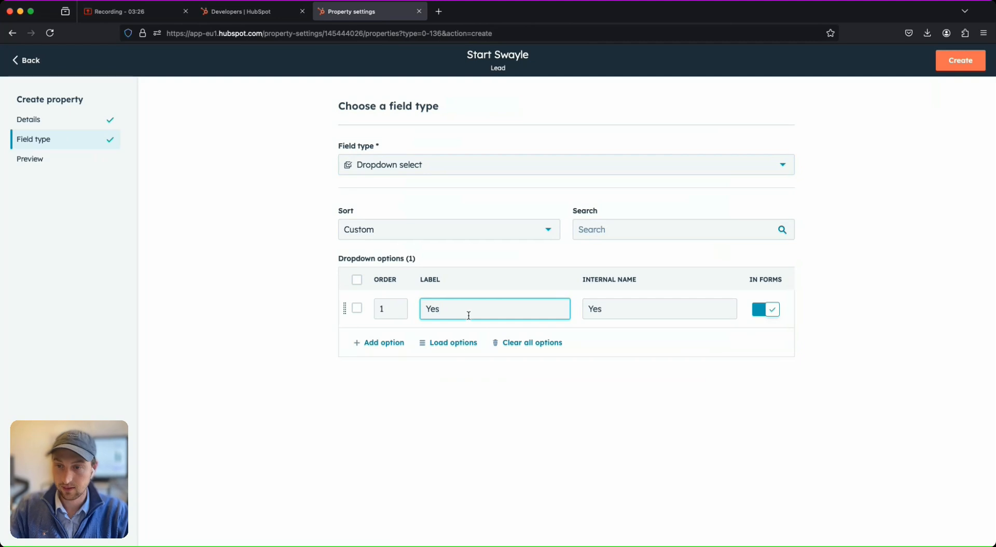
click(390, 343)
text(No)
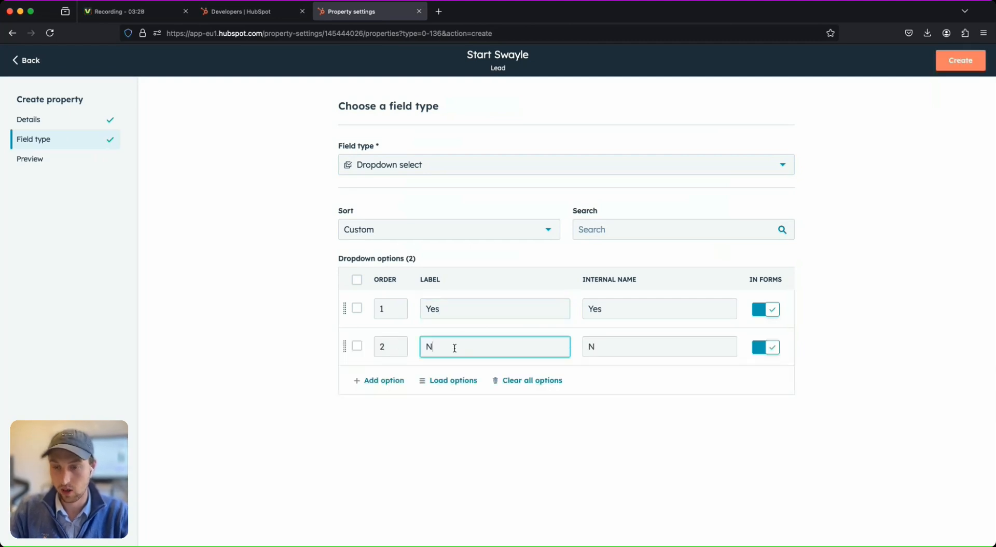
click(524, 485)
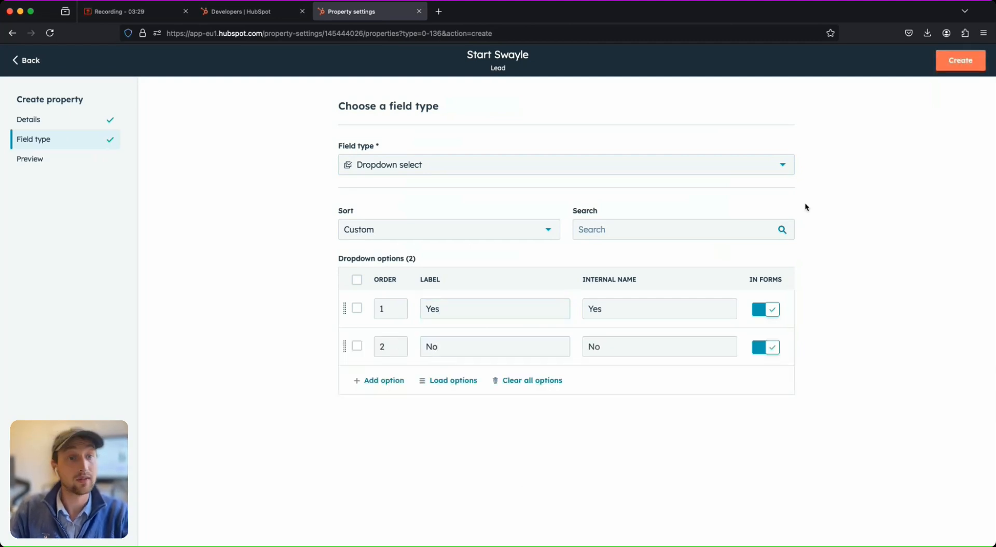
click(980, 63)
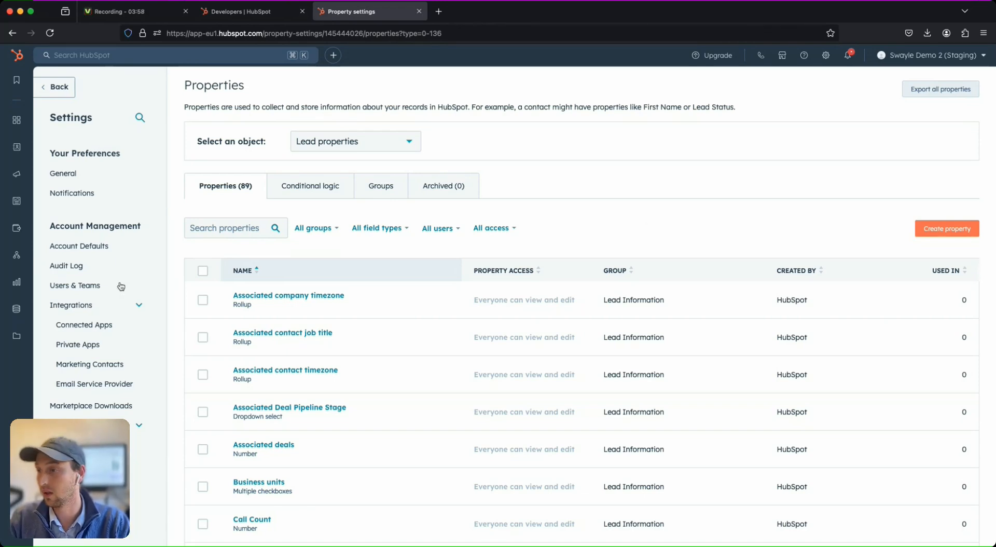
Create a new lead-based workflow from scratch in Workflows.
mouse_move(16, 255)
click(76, 256)
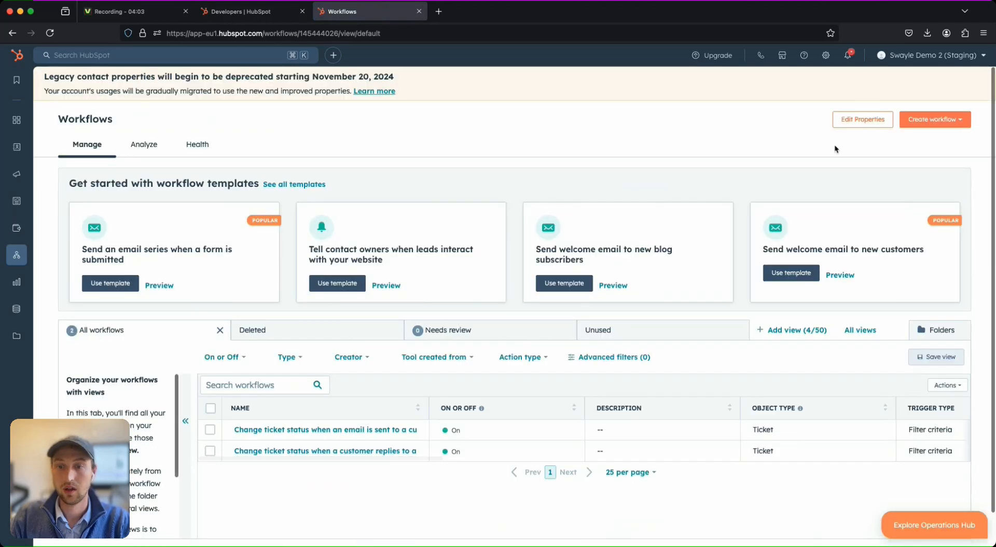
click(948, 122)
click(939, 148)
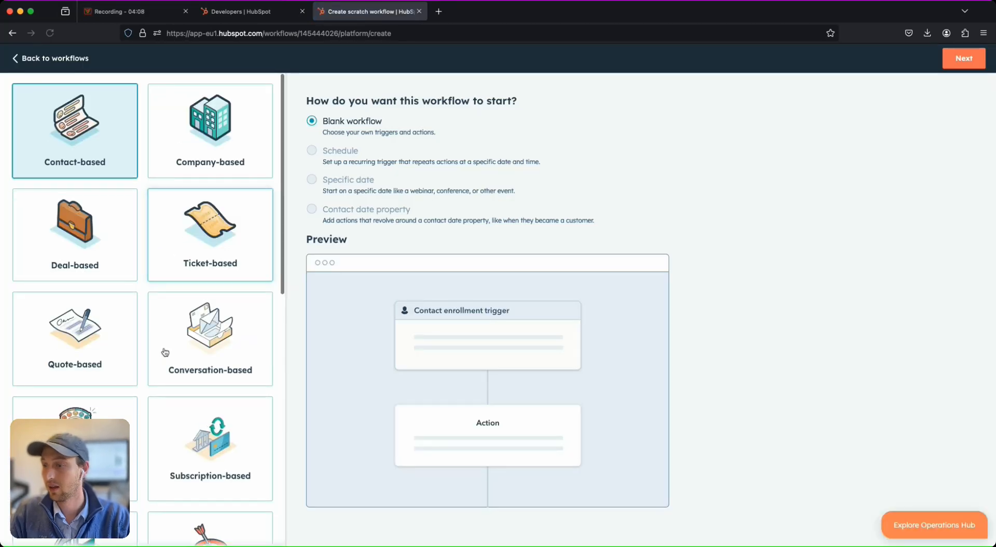
scroll(179, 368, down, 8)
click(194, 358)
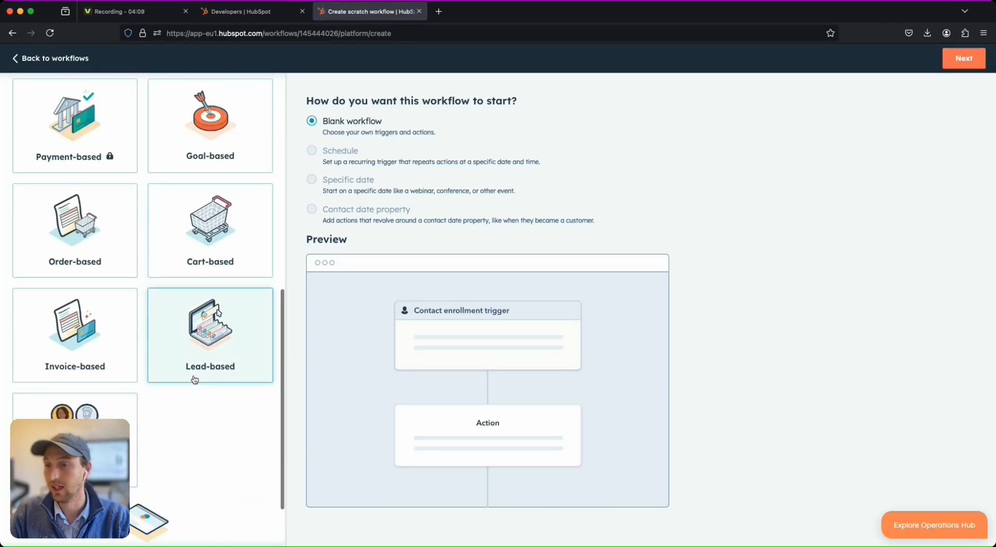
click(964, 59)
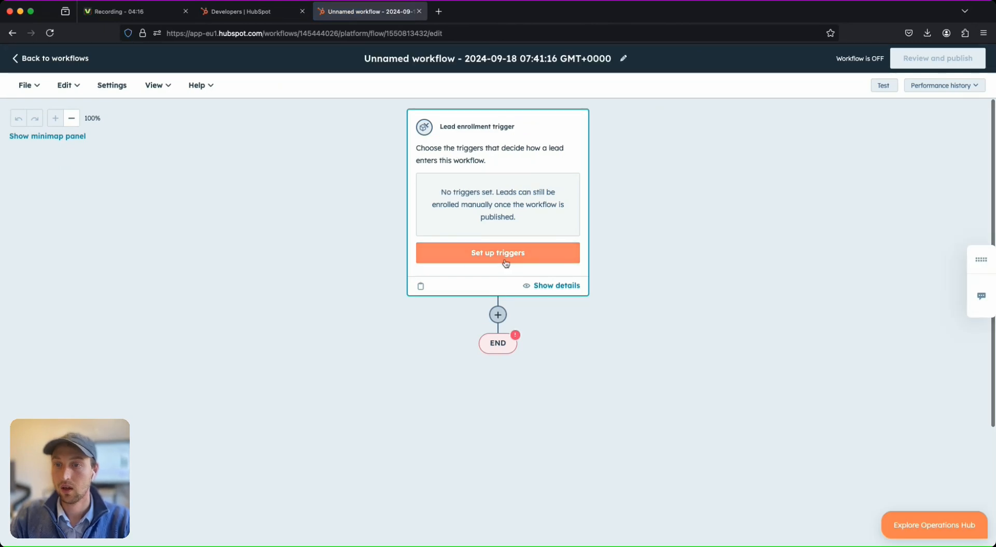
Save an enrollment trigger for leads whose Start Swayle is any of Yes.
click(497, 261)
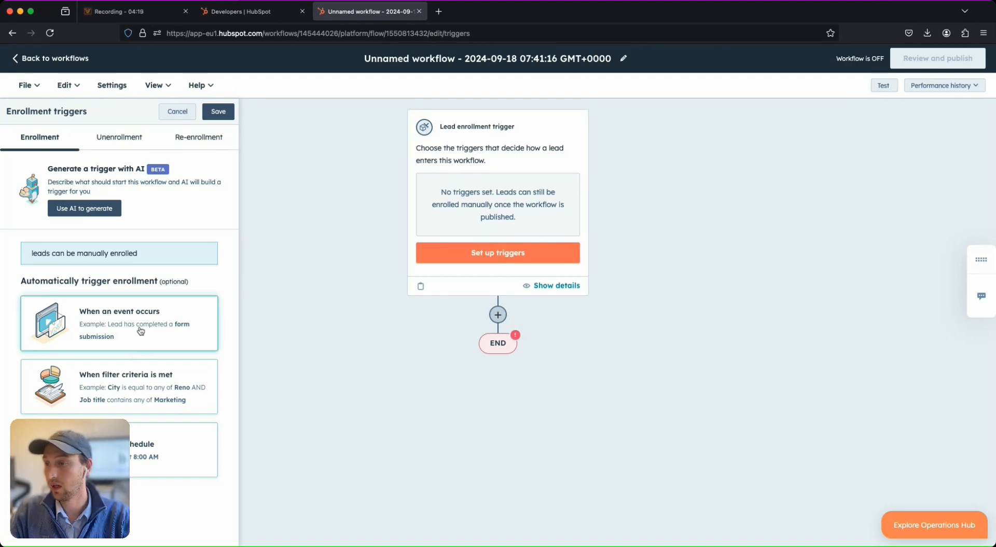
click(131, 387)
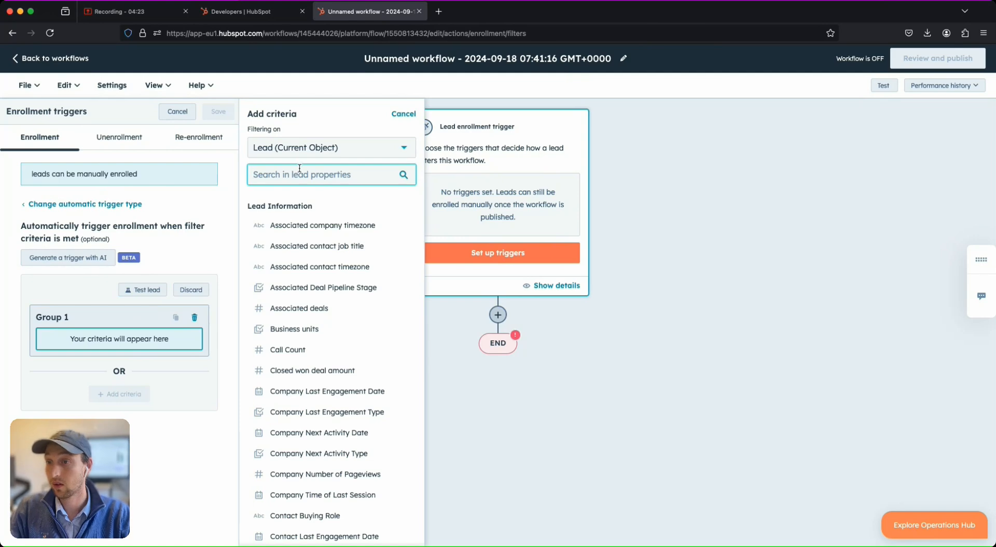
text(start)
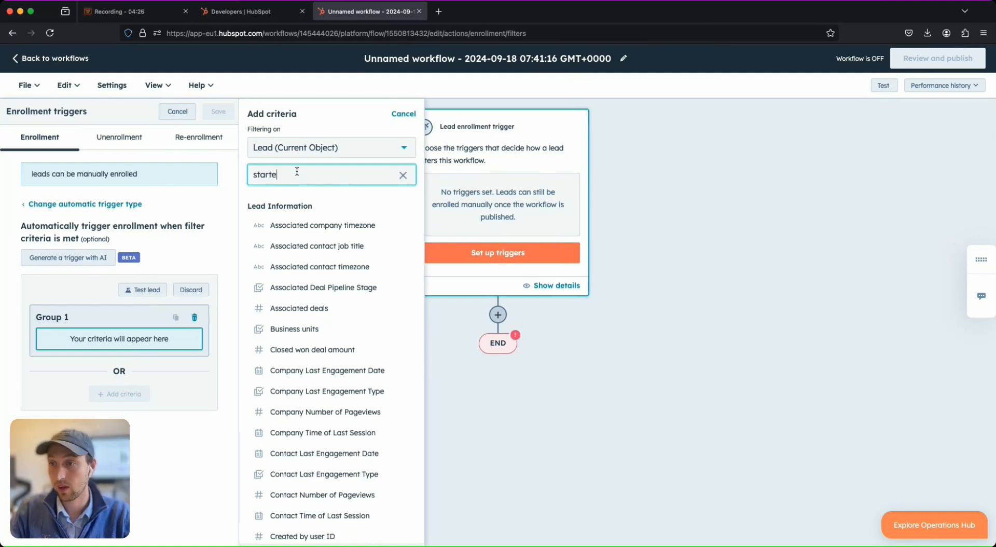
text( s)
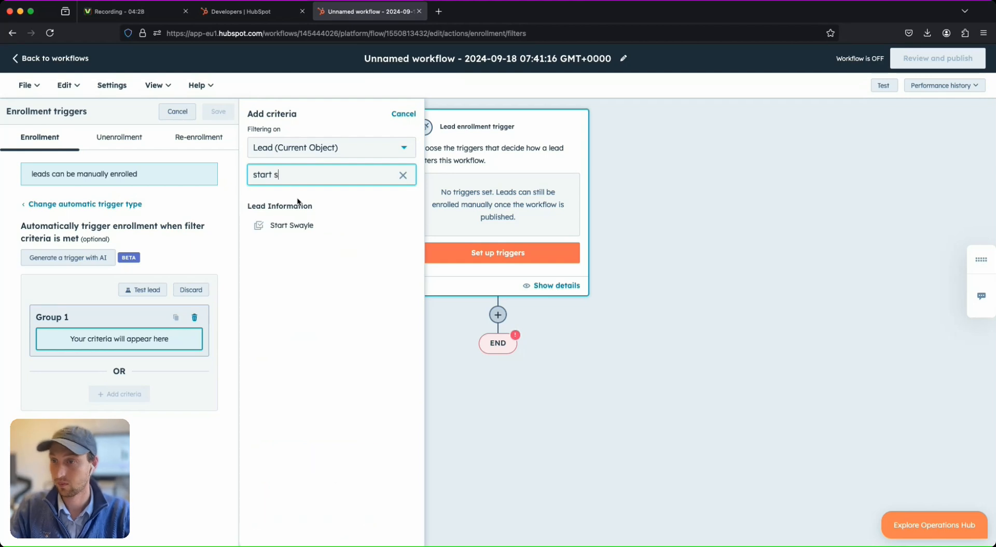
click(285, 224)
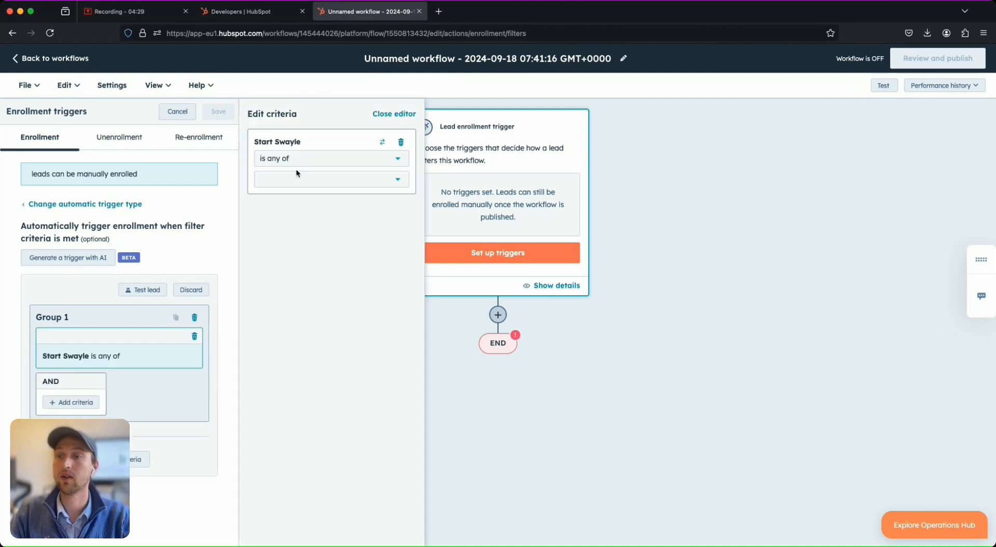
click(297, 176)
click(292, 214)
click(294, 299)
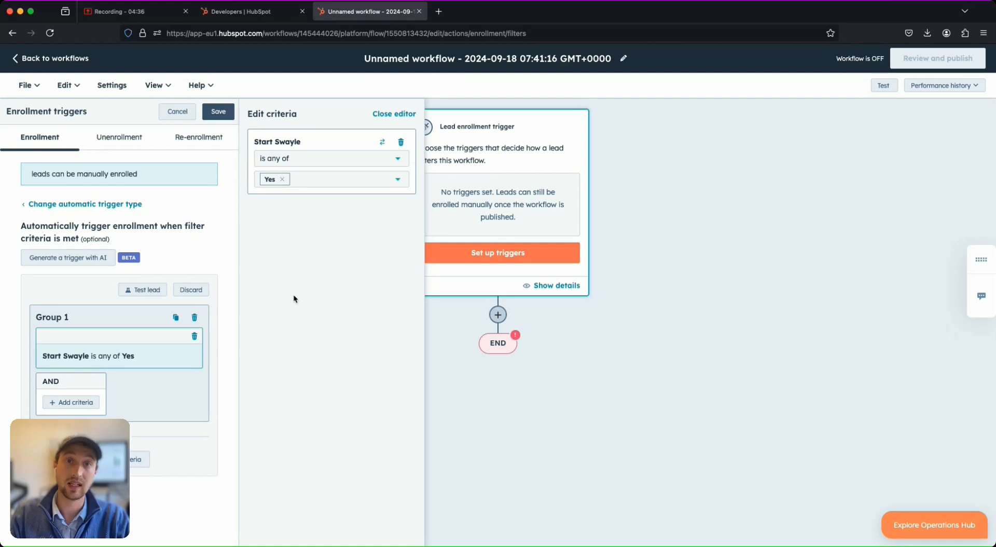
click(218, 111)
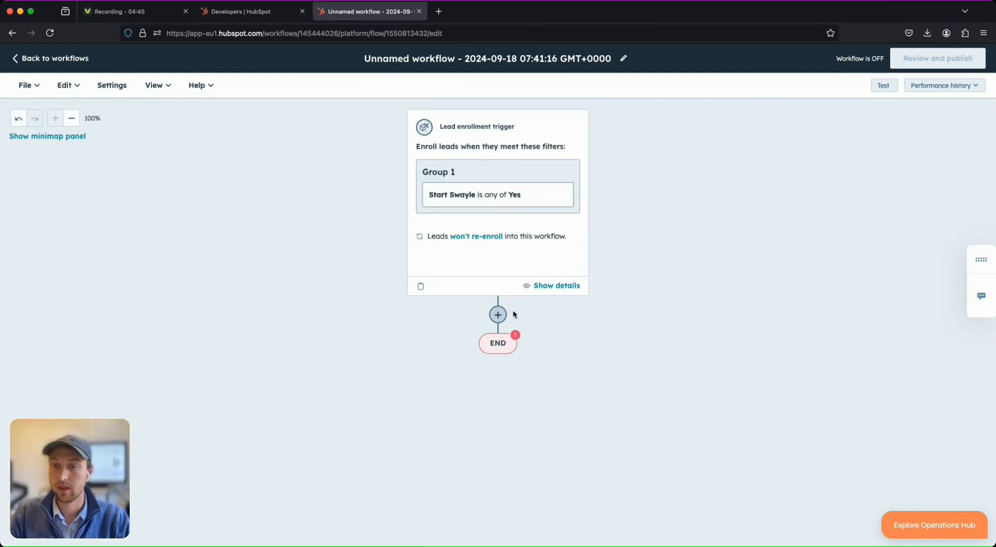
click(499, 314)
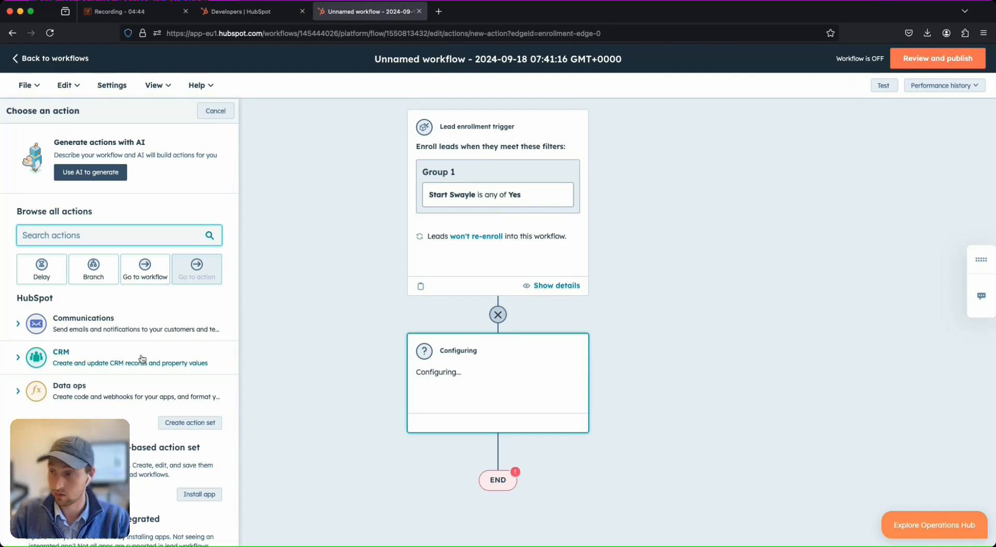
Add a Set property value action setting associated contacts' Initiate Generation? to Yes.
click(119, 358)
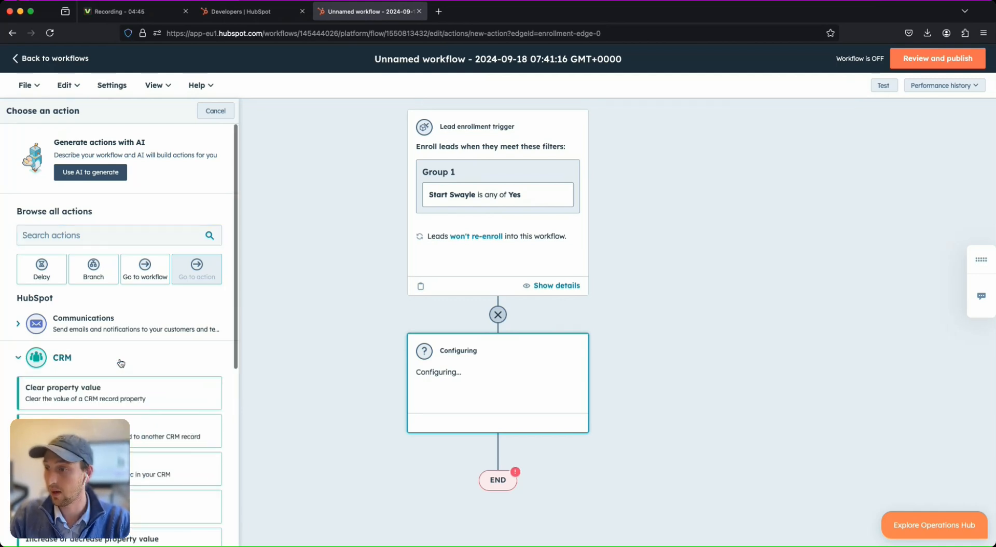
scroll(122, 348, down, 6)
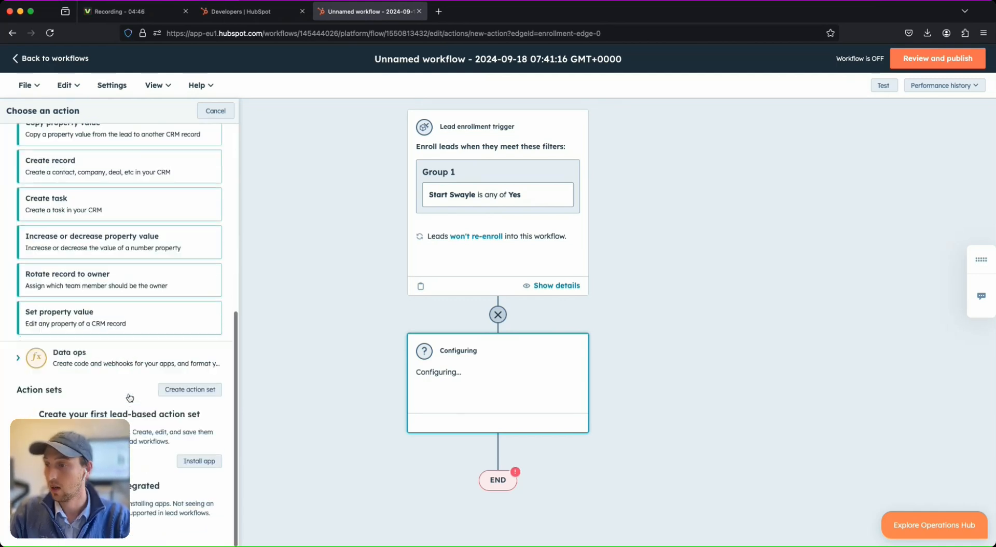
click(124, 338)
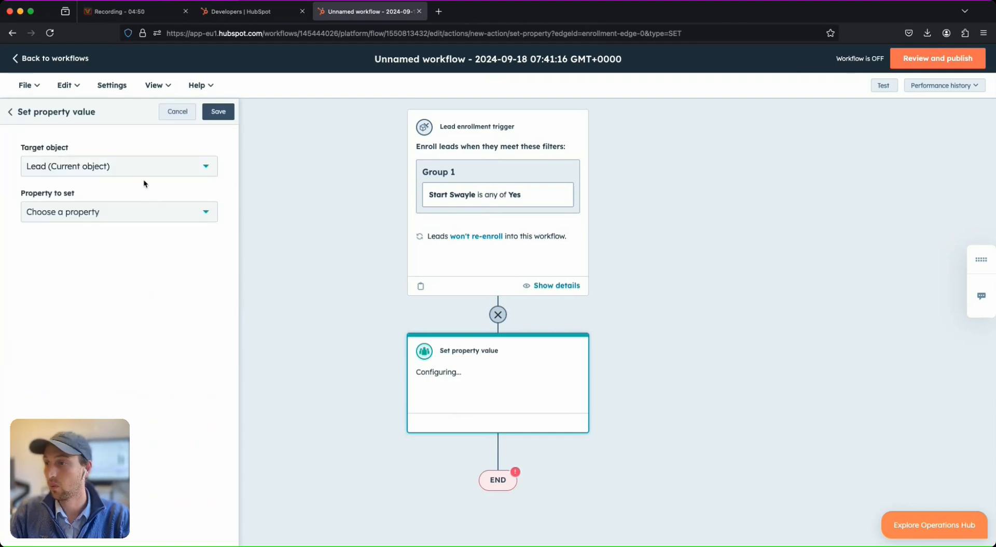
click(142, 173)
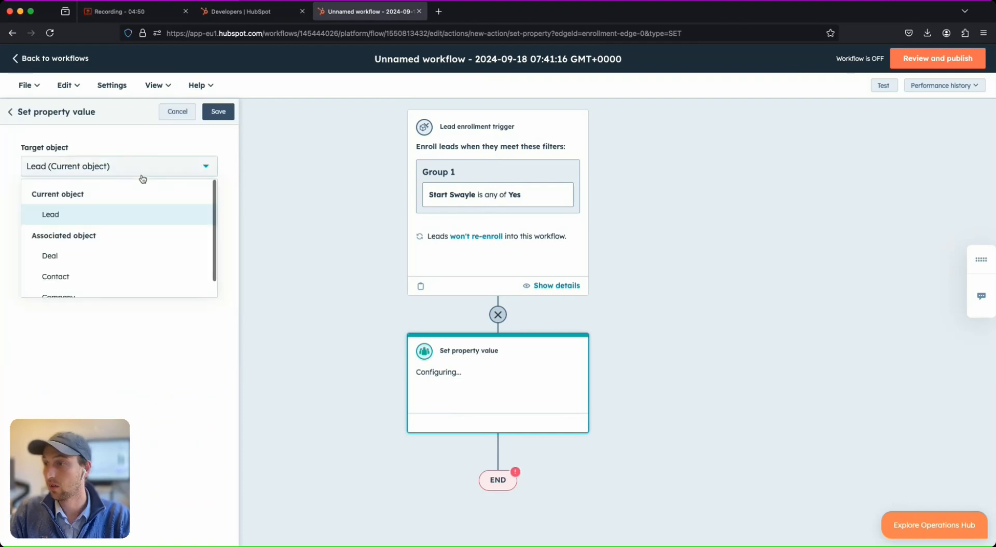
click(108, 280)
click(111, 213)
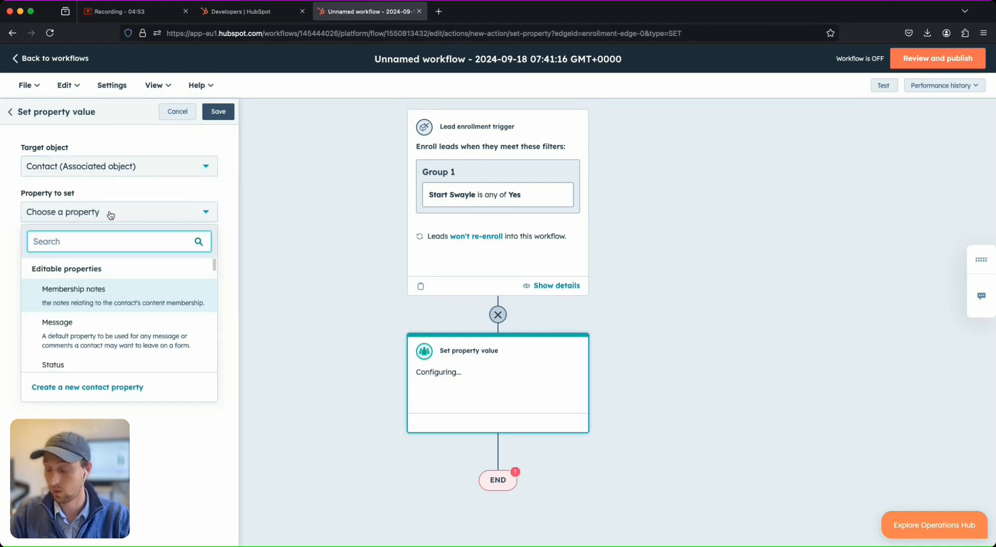
text(ini)
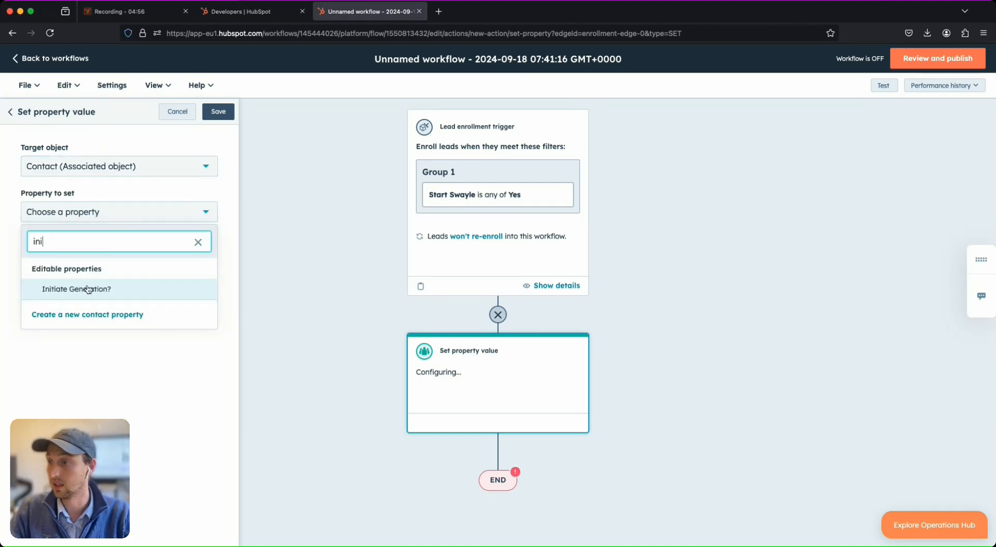
click(88, 289)
click(115, 260)
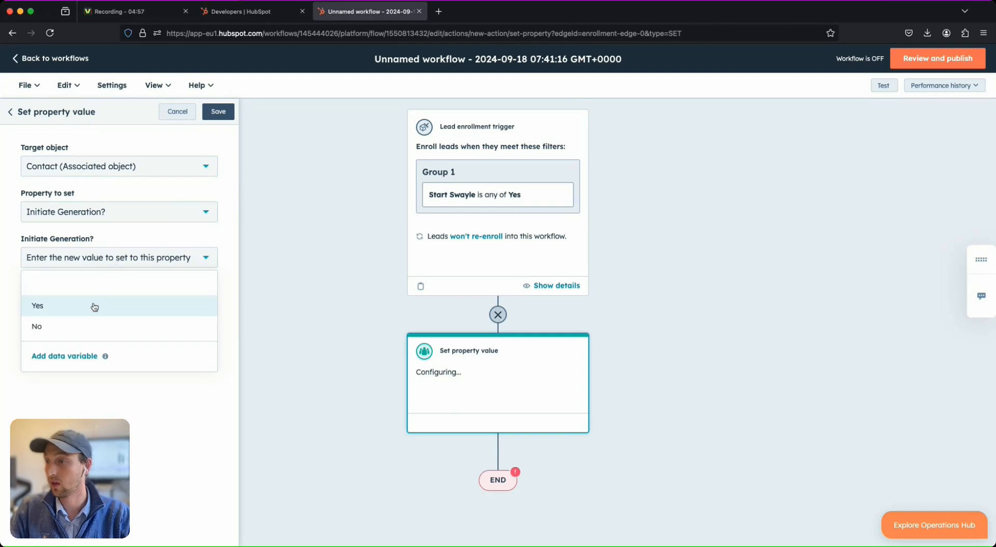
click(94, 306)
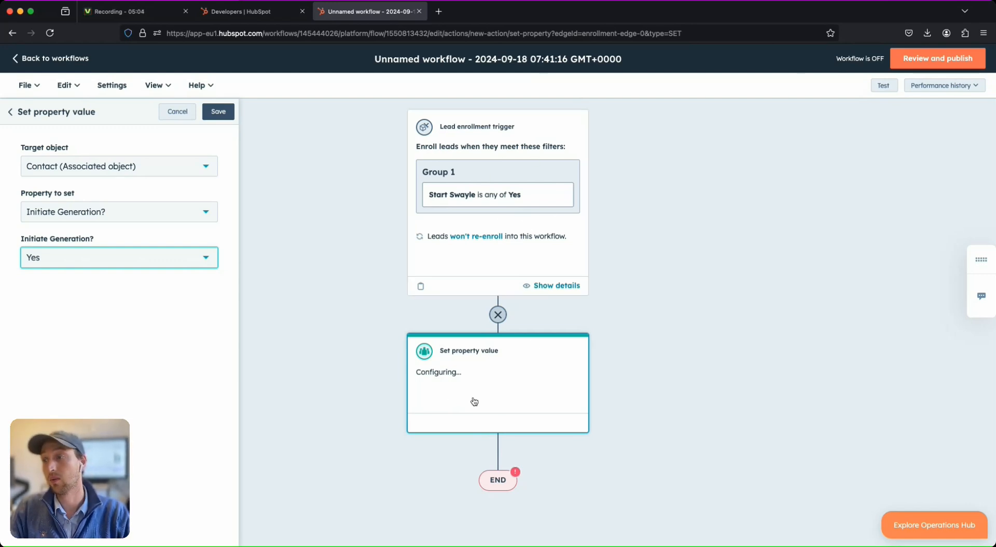
click(215, 113)
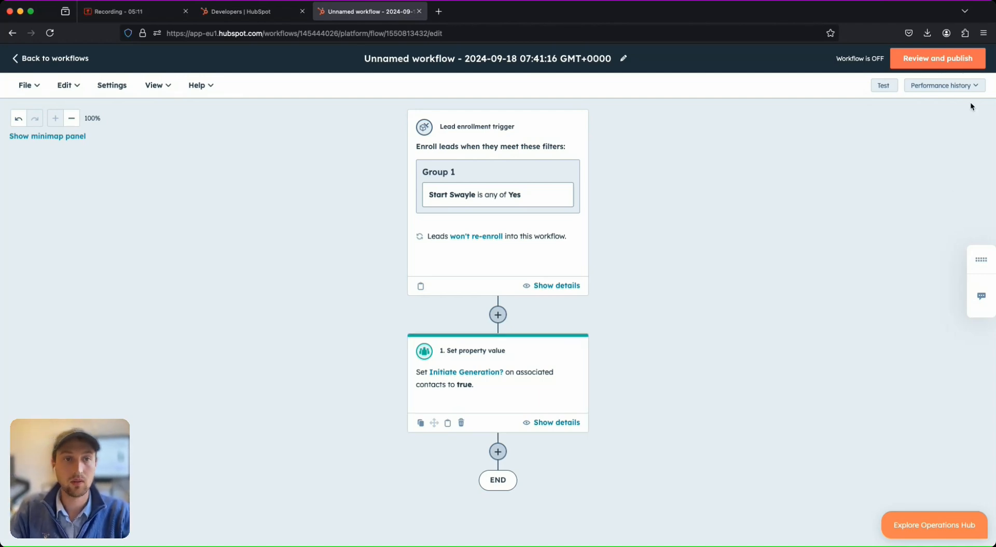
Publish the workflow, enrolling only leads that qualify after it is turned on.
click(938, 59)
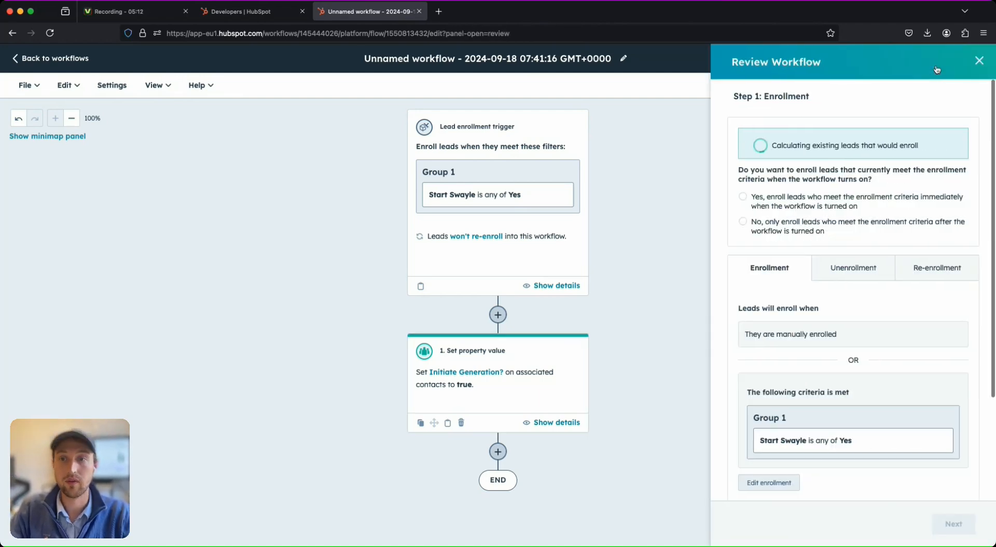
click(787, 228)
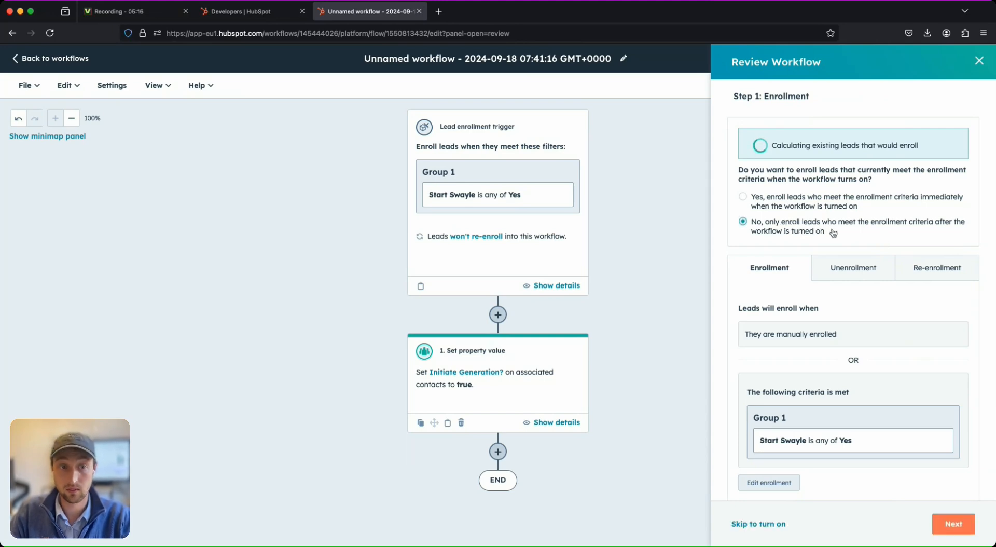
click(950, 526)
click(952, 529)
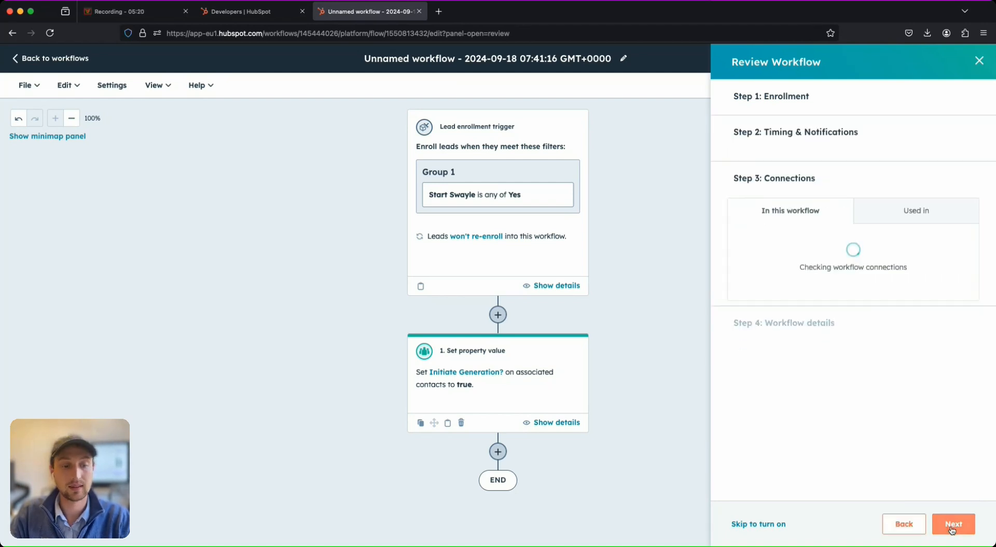
click(951, 525)
click(952, 526)
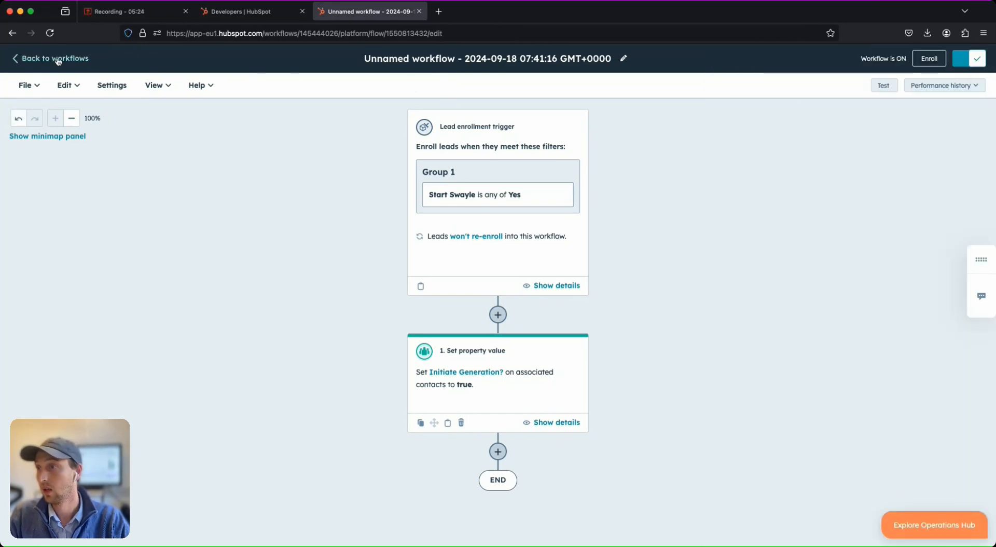
Rename the workflow to 'Start Swayle from prospecting workspace'.
click(624, 59)
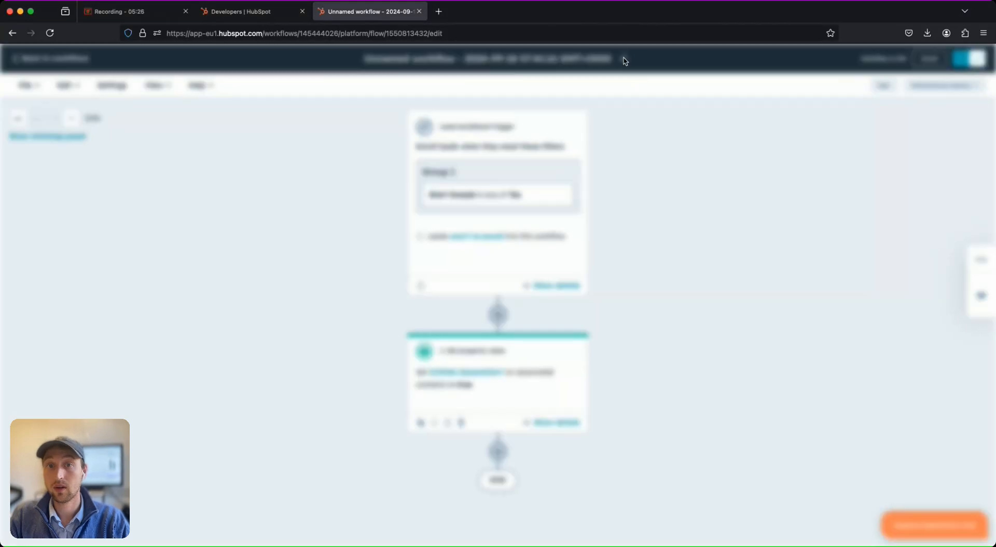
triple_click(479, 150)
text(Sta)
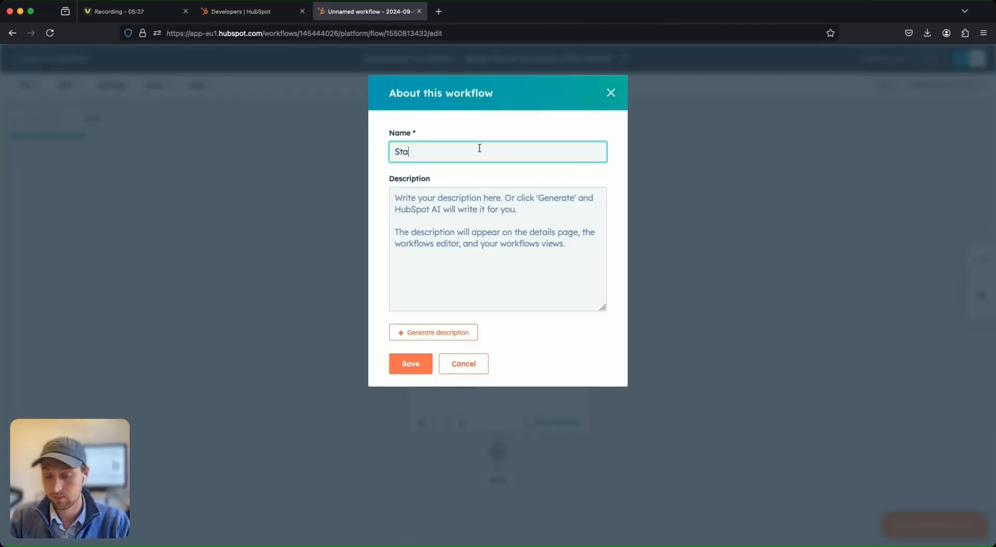
text(rt Swayle from prospecting workspace)
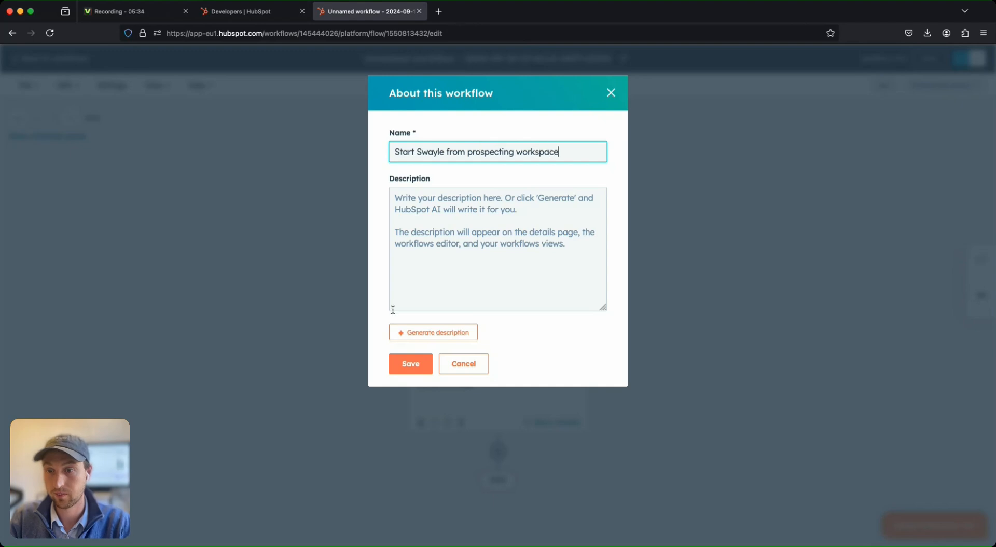
click(409, 363)
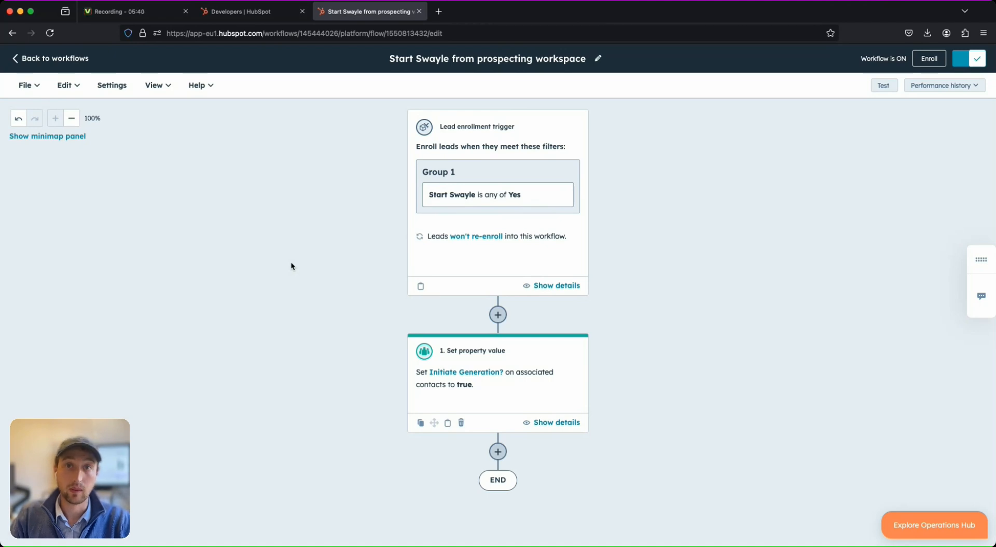
Go from the workflows list to the Leads view of the Prospecting workspace.
click(52, 58)
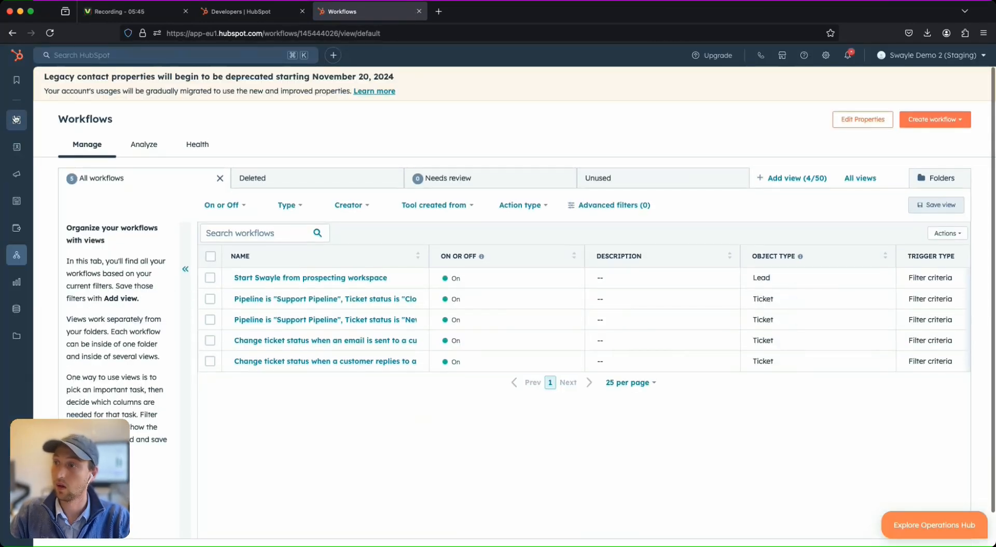
mouse_move(17, 120)
click(55, 120)
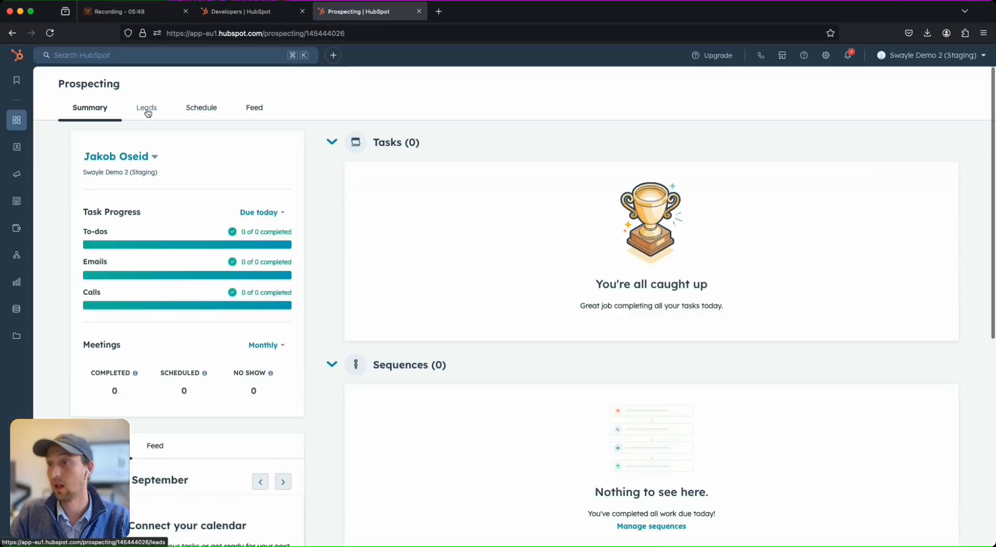
click(147, 109)
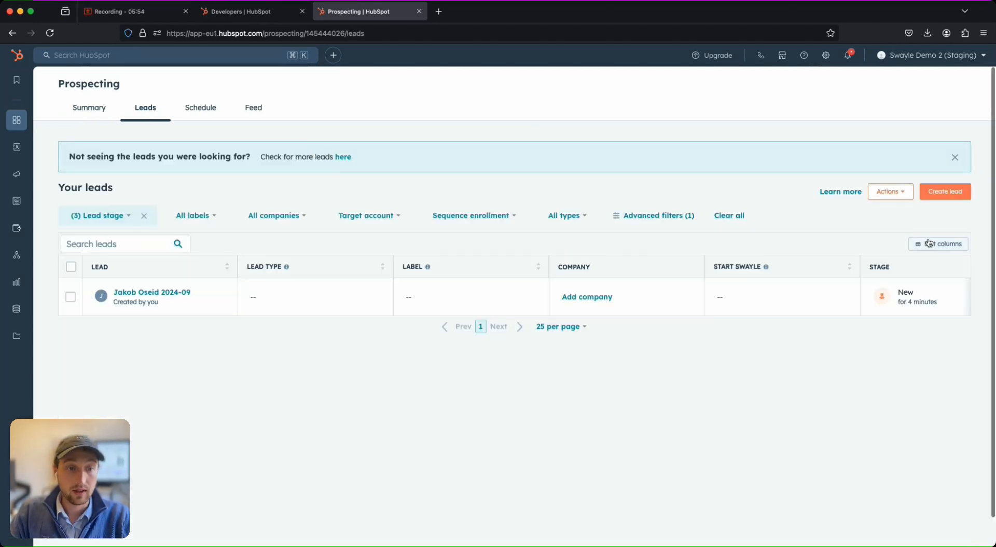
Add the Start Swayle column to the leads table, placed before Company.
click(929, 243)
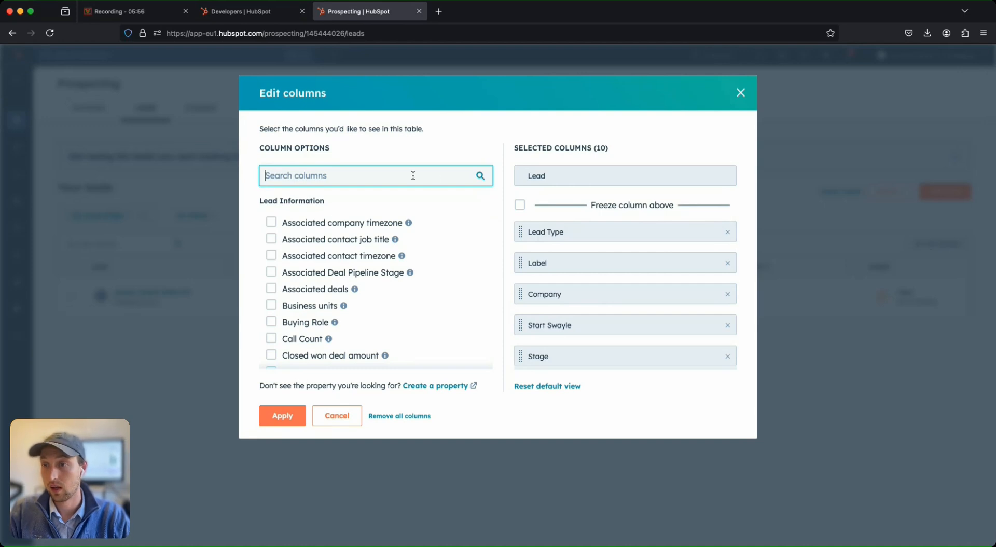
text(start)
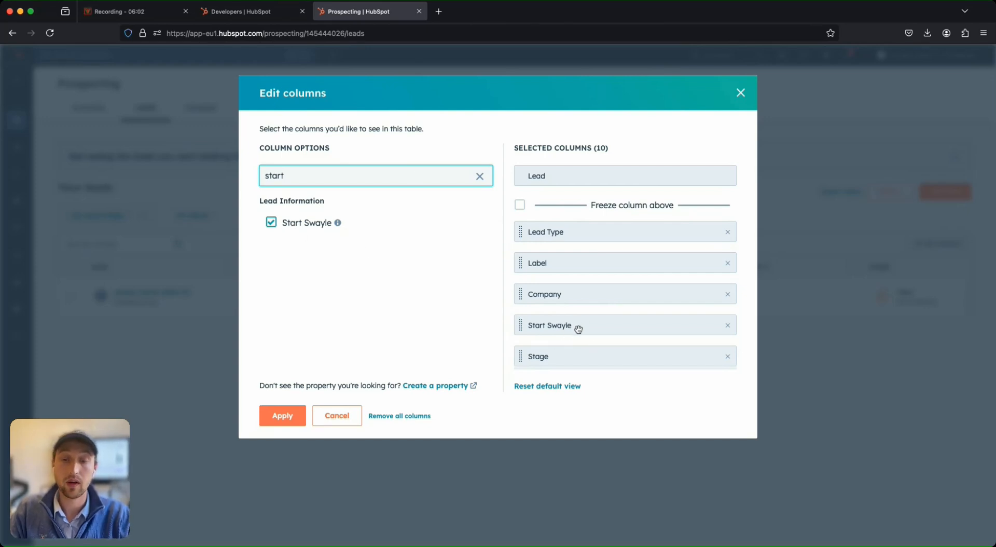
drag(577, 331, 577, 283)
drag(574, 327, 444, 327)
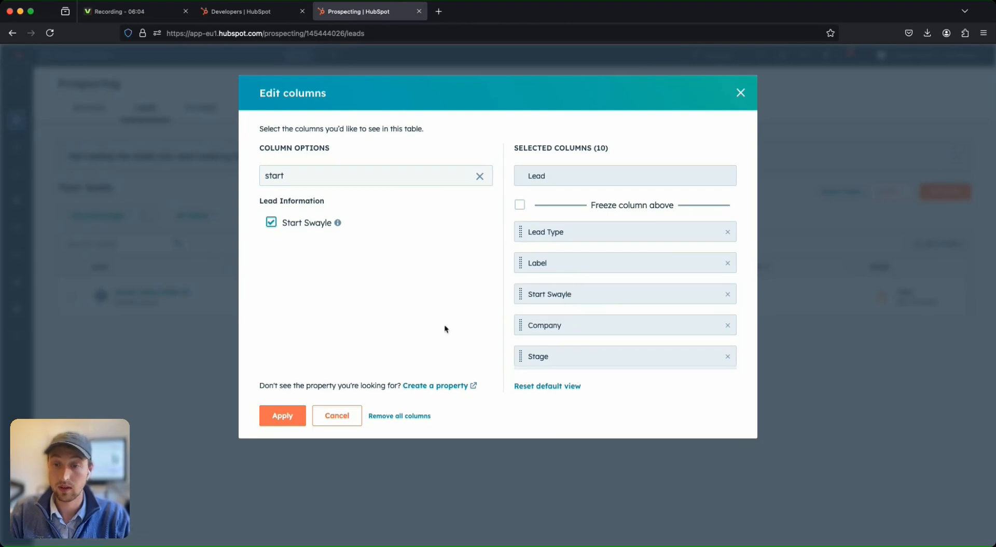
click(280, 417)
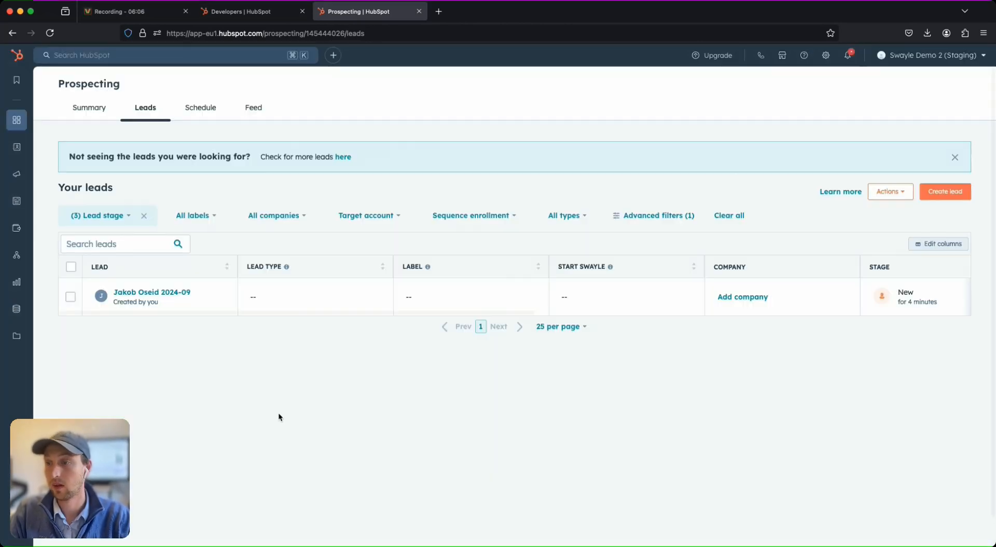
Set the lead's Start Swayle value to Yes and save the change.
click(596, 296)
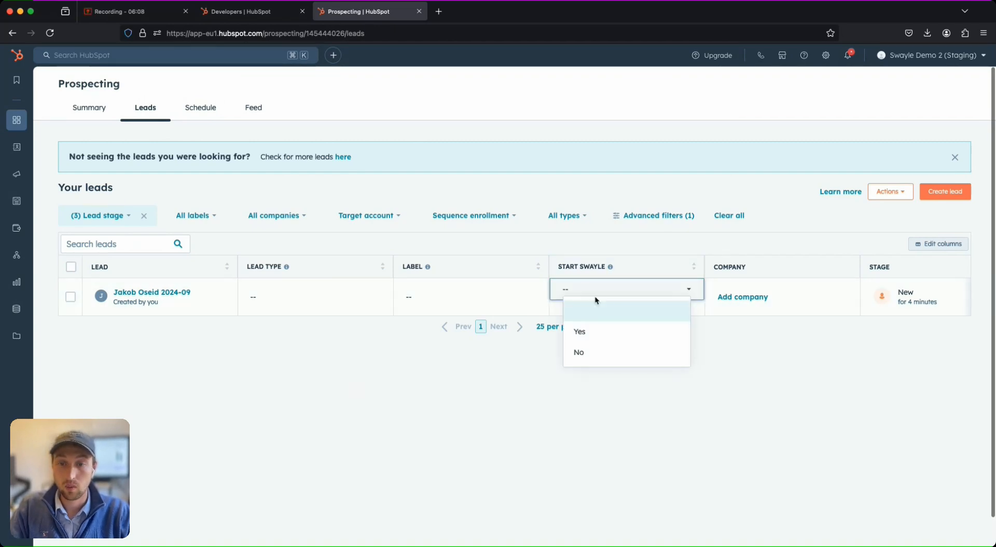
click(594, 332)
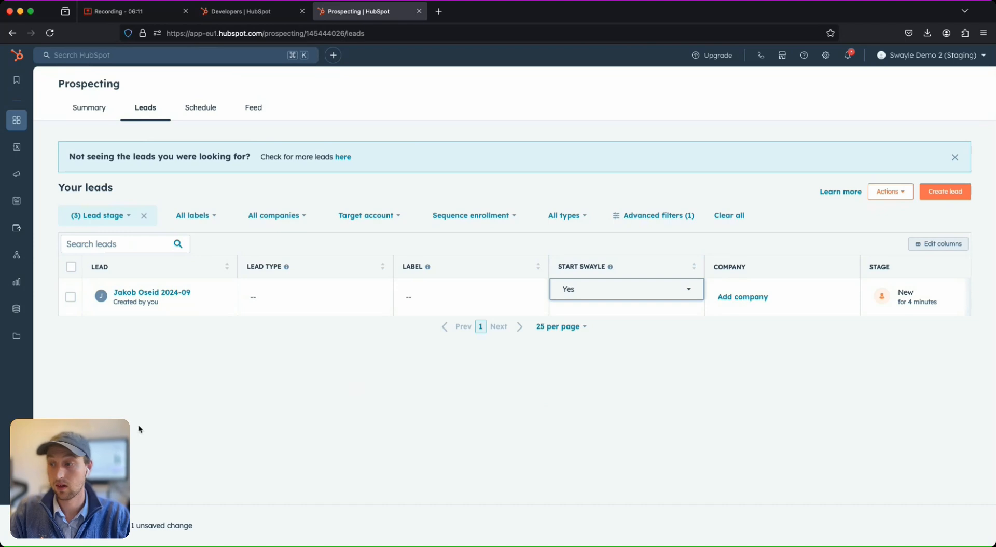
click(54, 525)
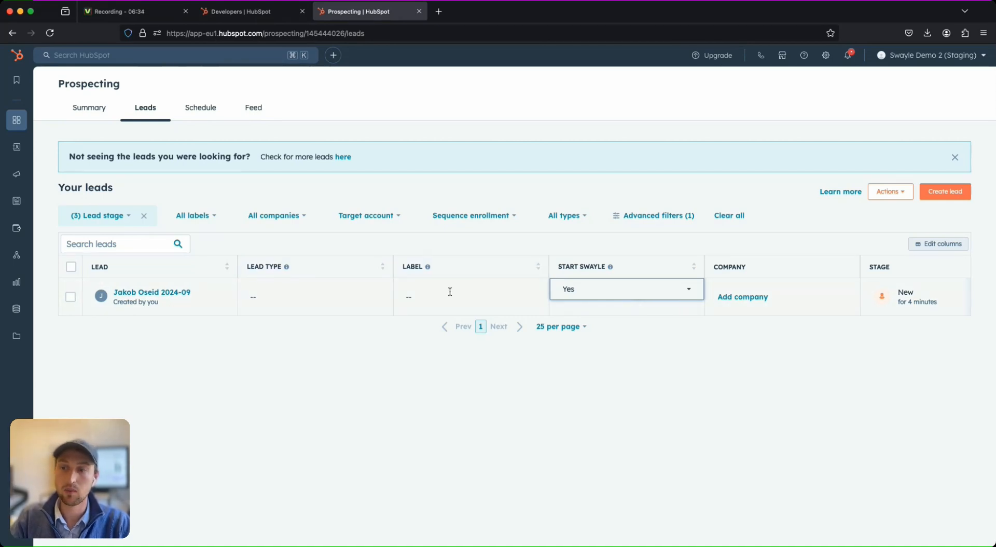
Select and deselect the lead, then start a HubSpot search for the contact.
click(71, 268)
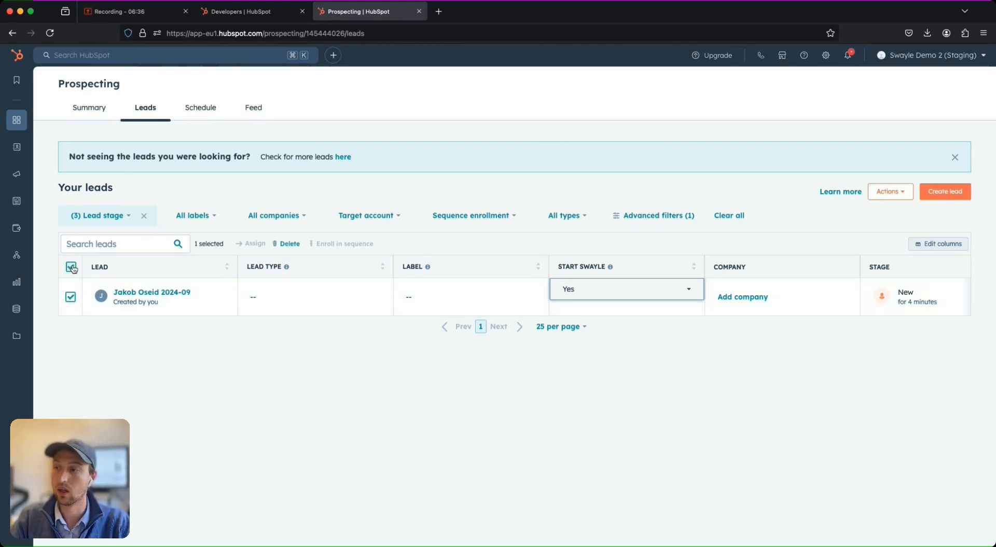
click(72, 268)
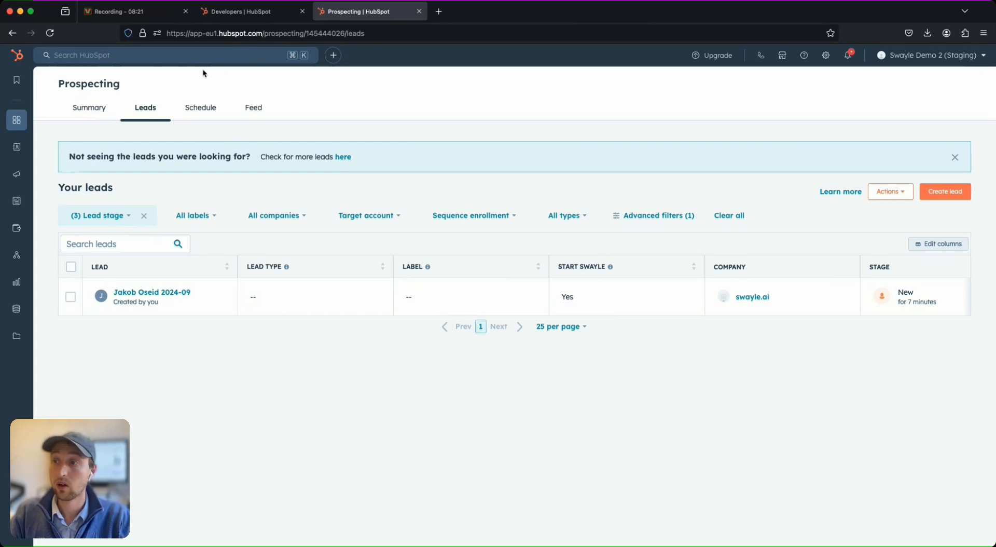
click(198, 56)
text(jakob)
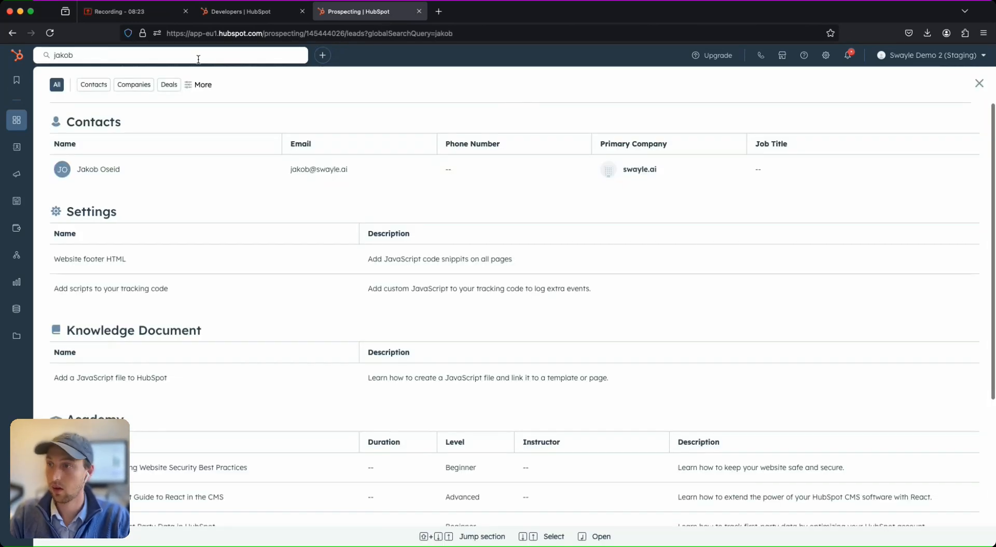
click(151, 170)
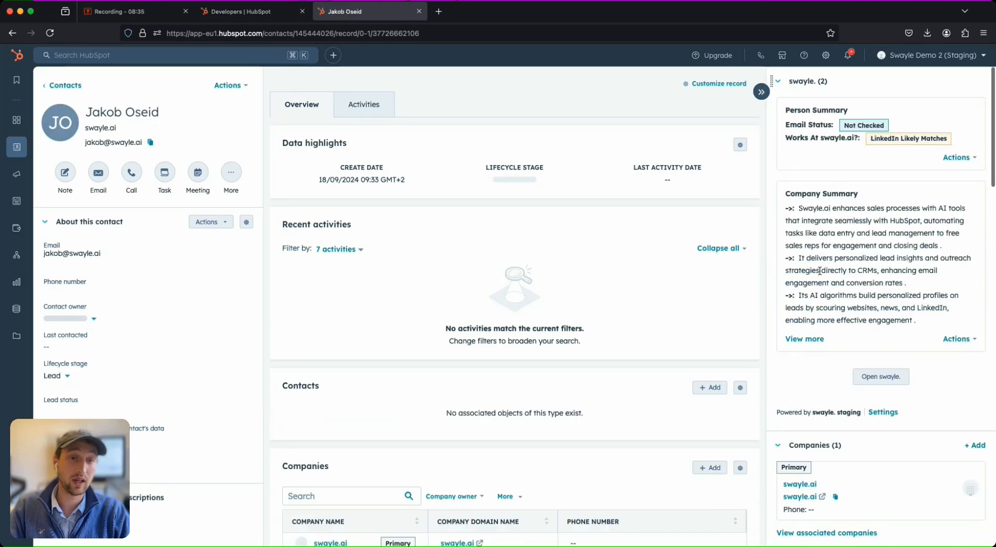
click(873, 380)
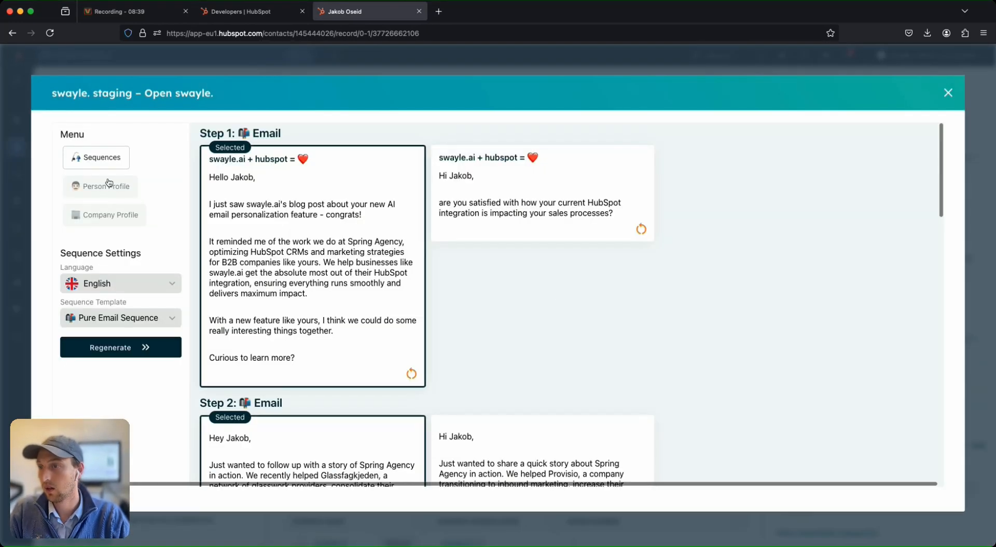
scroll(497, 301, down, 2)
scroll(497, 301, down, 5)
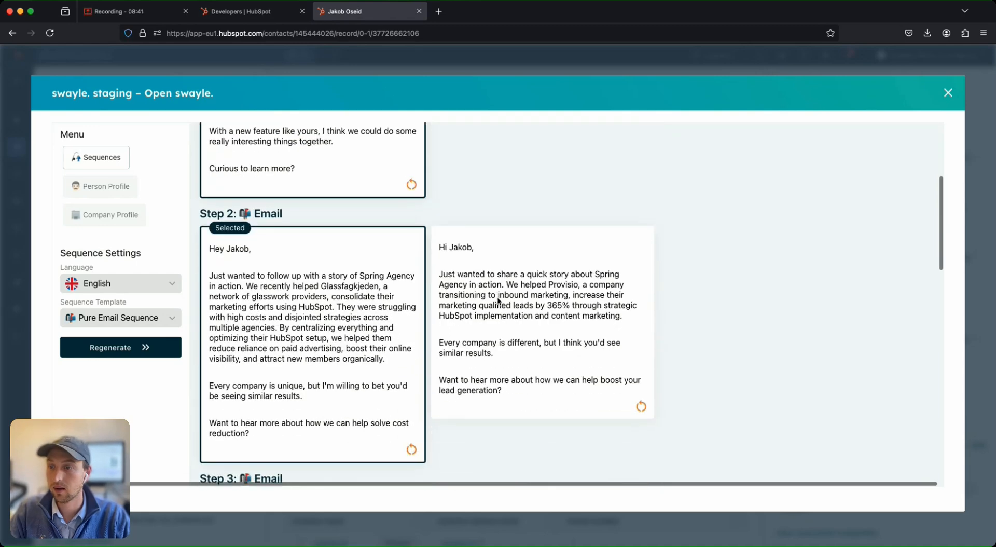
click(129, 188)
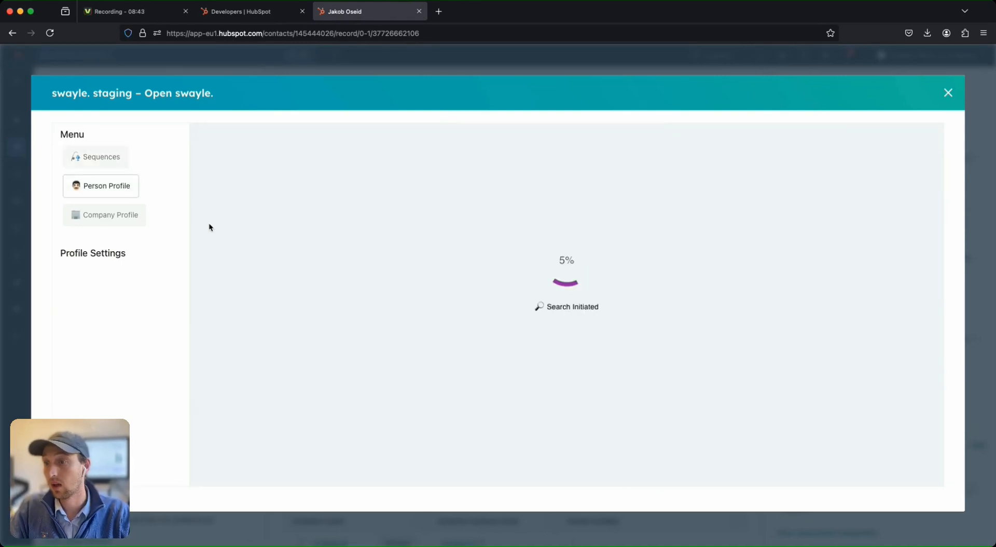
click(949, 99)
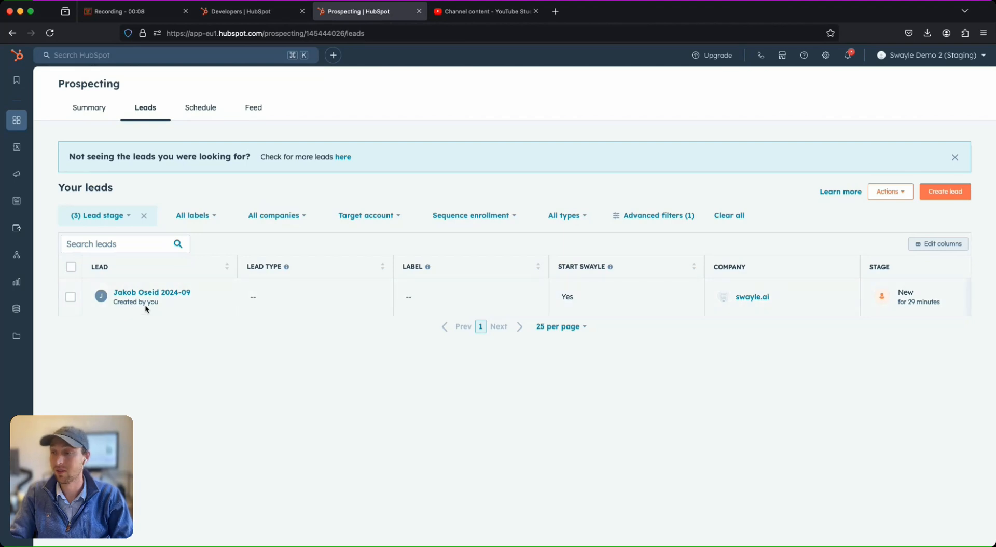
click(74, 299)
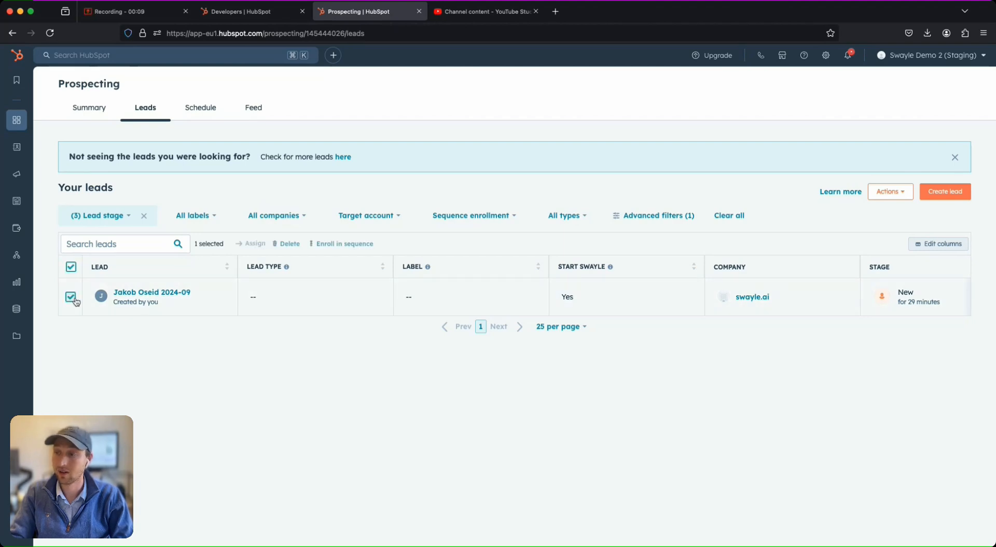
click(336, 248)
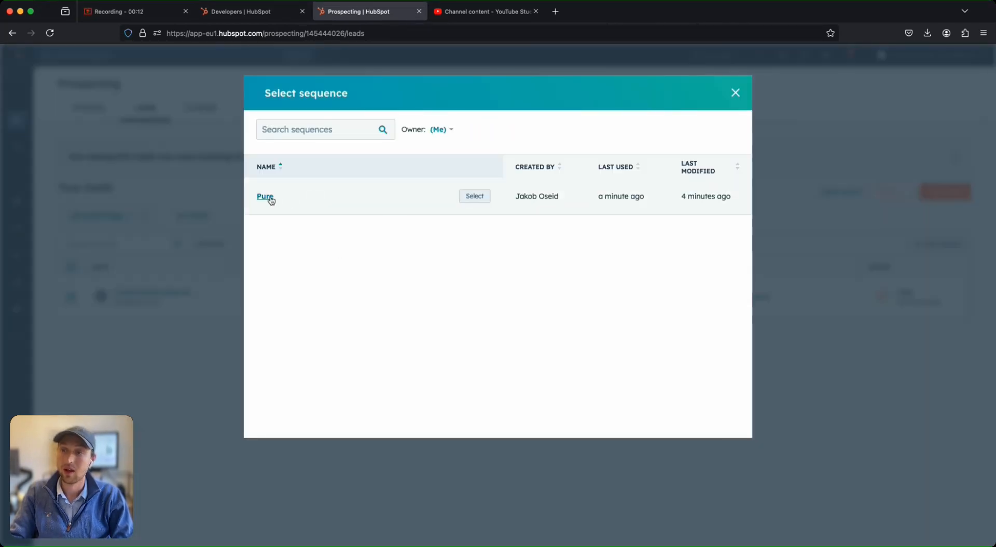
click(265, 196)
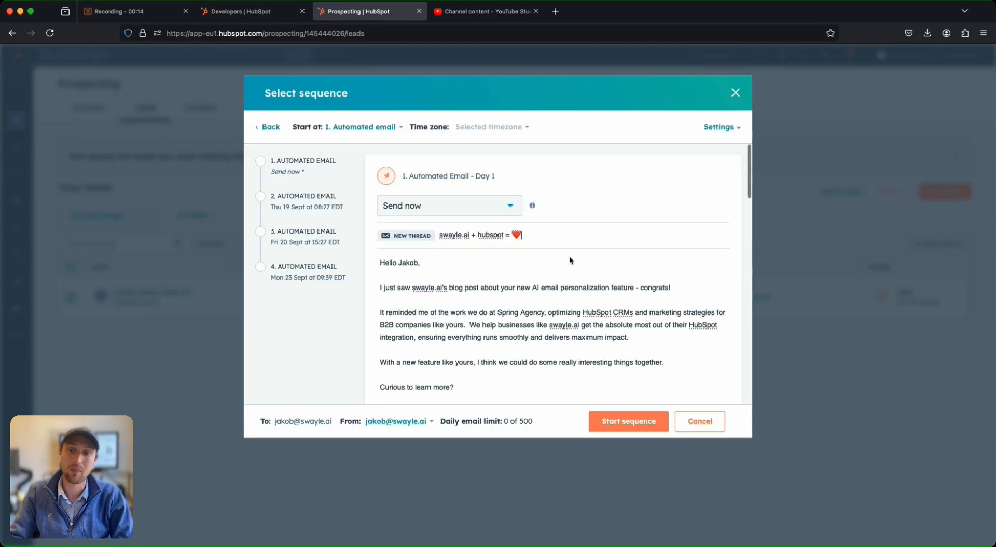
scroll(553, 301, down, 10)
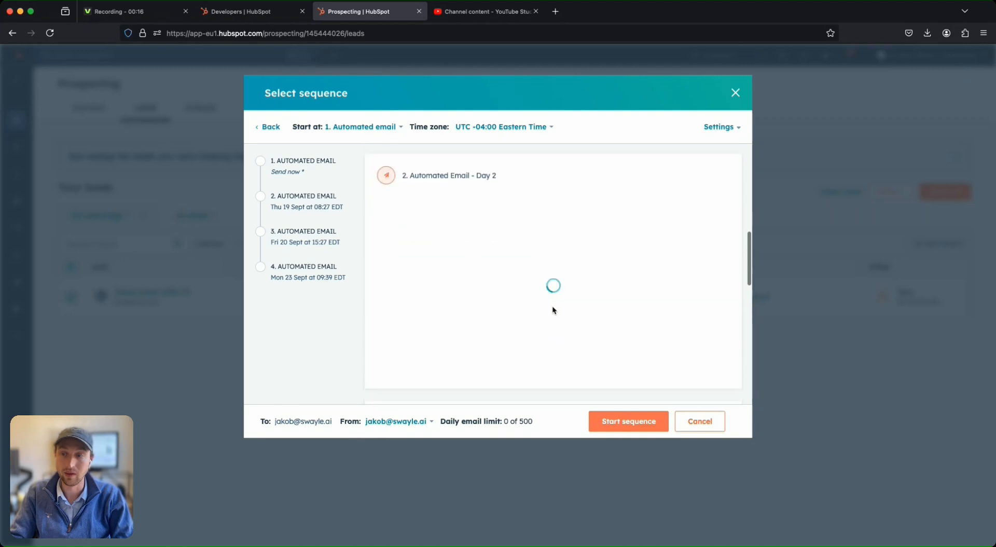
scroll(554, 310, down, 3)
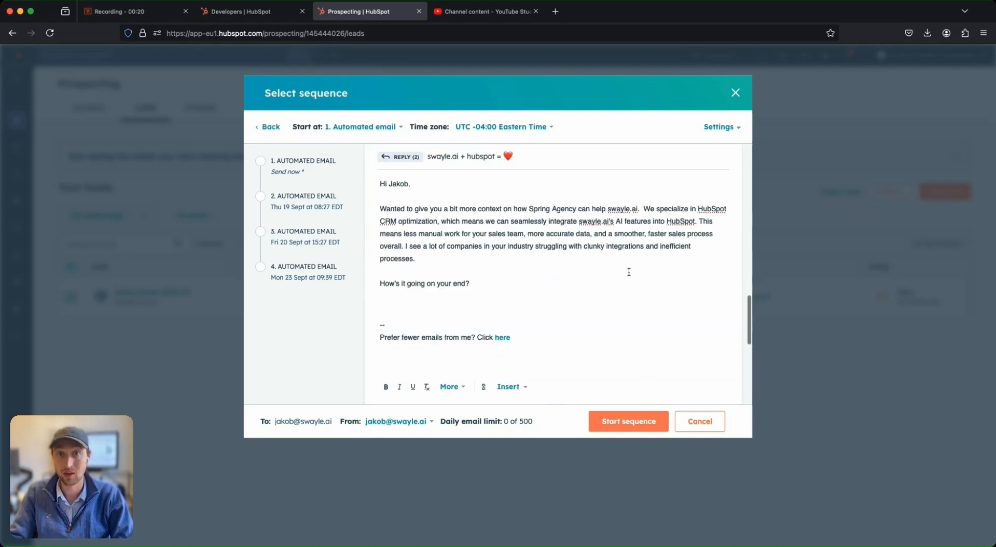
click(686, 421)
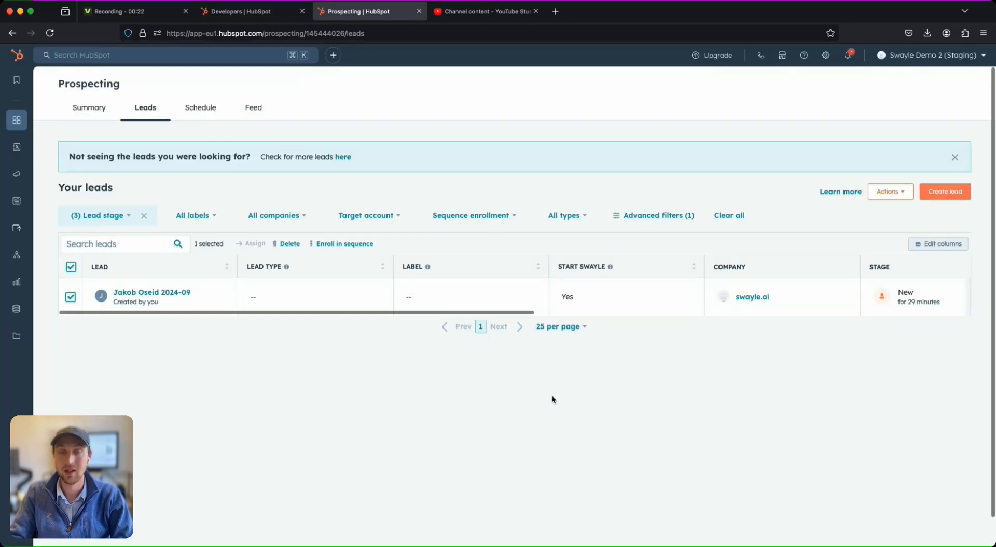